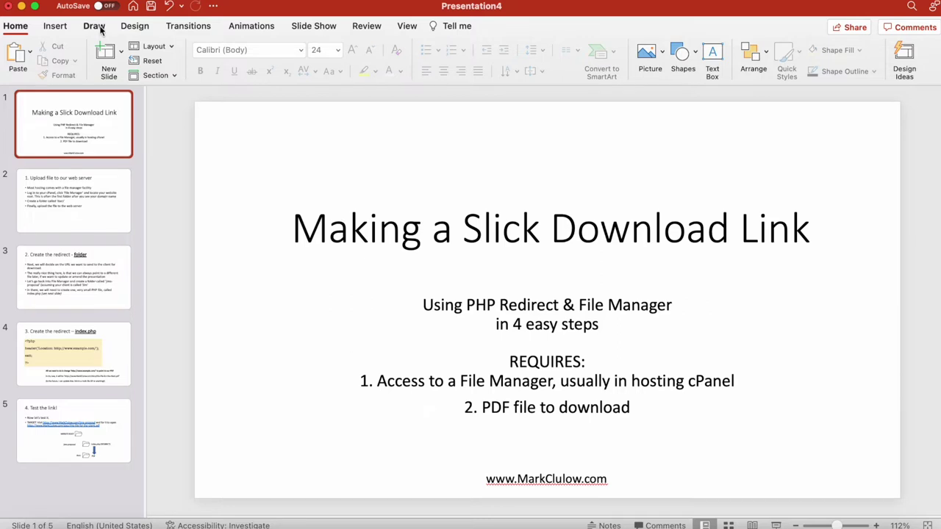
- Compress the presentation's pictures to On-screen (150 ppi) quality
{"action": "left_click", "coordinate": [100, 1]}
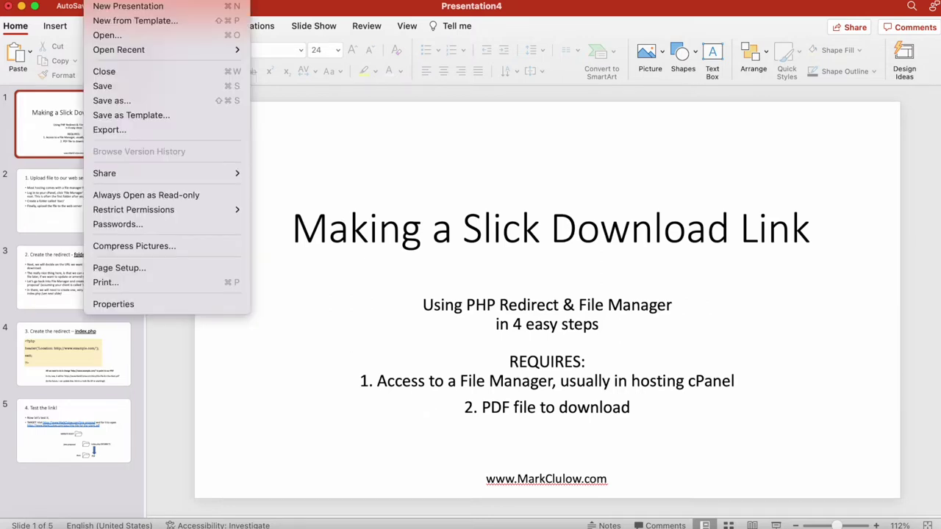
{"action": "left_click", "coordinate": [133, 242]}
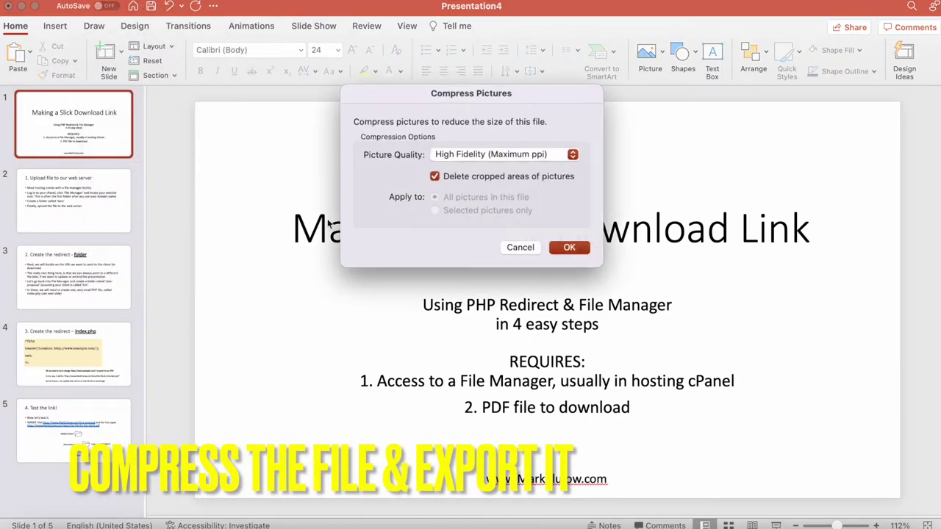
{"action": "left_click", "coordinate": [552, 156]}
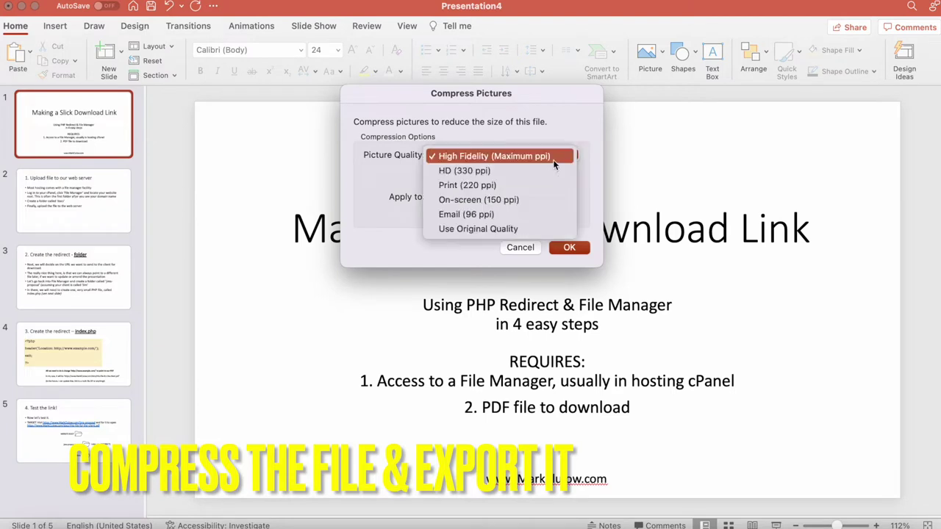
{"action": "left_click", "coordinate": [526, 202]}
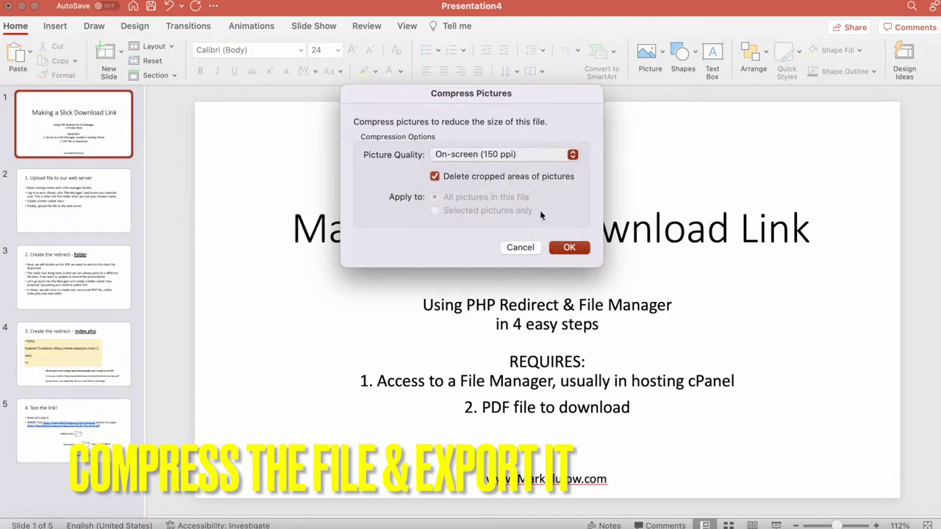
{"action": "left_click", "coordinate": [569, 248]}
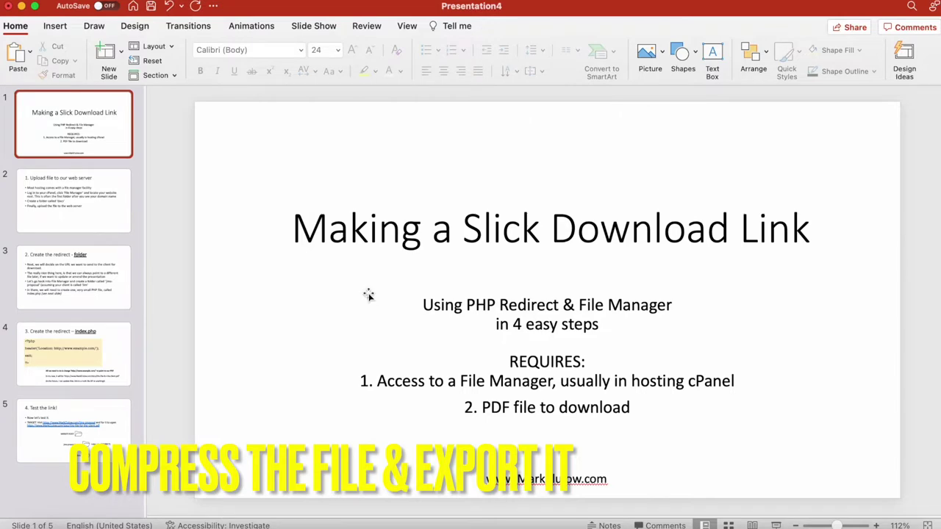
- Save the presentation to the Desktop as a PDF named this-file-for-the-client
{"action": "left_click", "coordinate": [107, 0]}
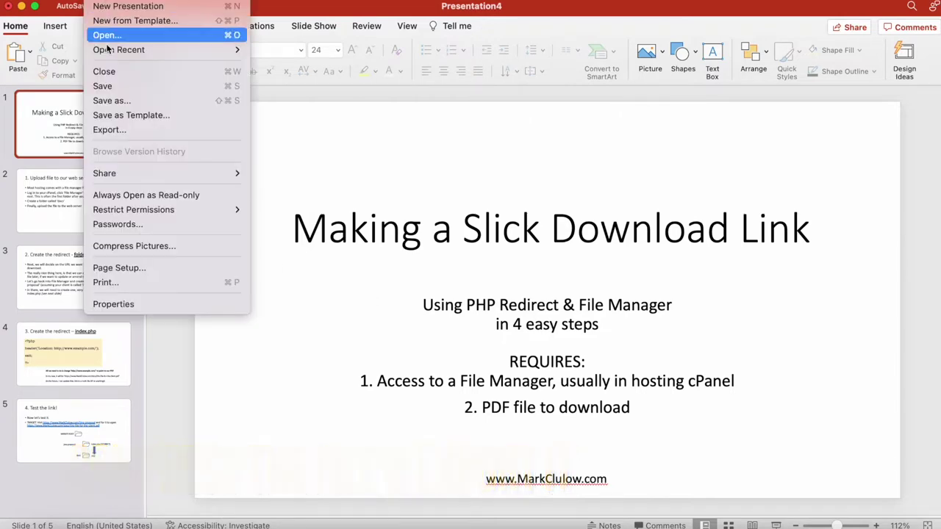
{"action": "left_click", "coordinate": [117, 100]}
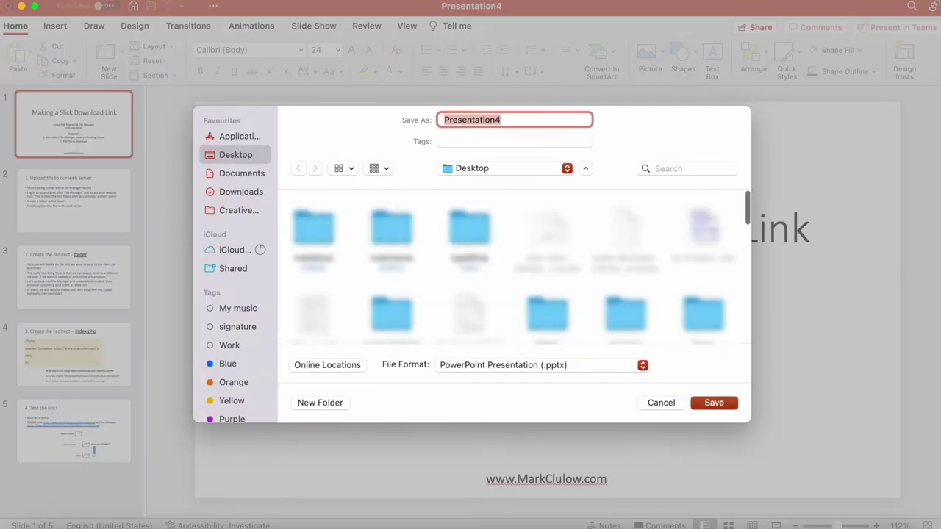
{"action": "type", "text": "this-file-for-the-client.pdf"}
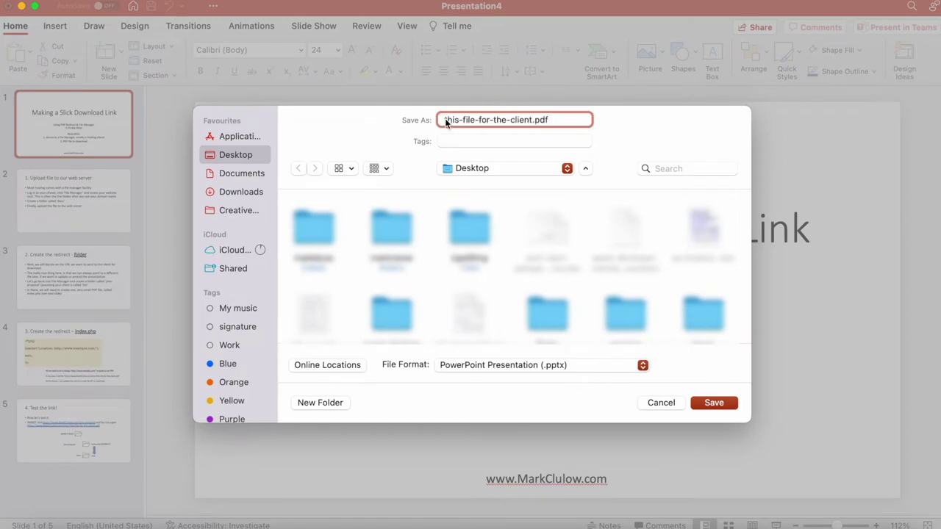
{"action": "left_click_drag", "start_coordinate": [445, 123], "coordinate": [571, 125]}
{"action": "left_click", "coordinate": [570, 125]}
{"action": "left_click", "coordinate": [618, 365]}
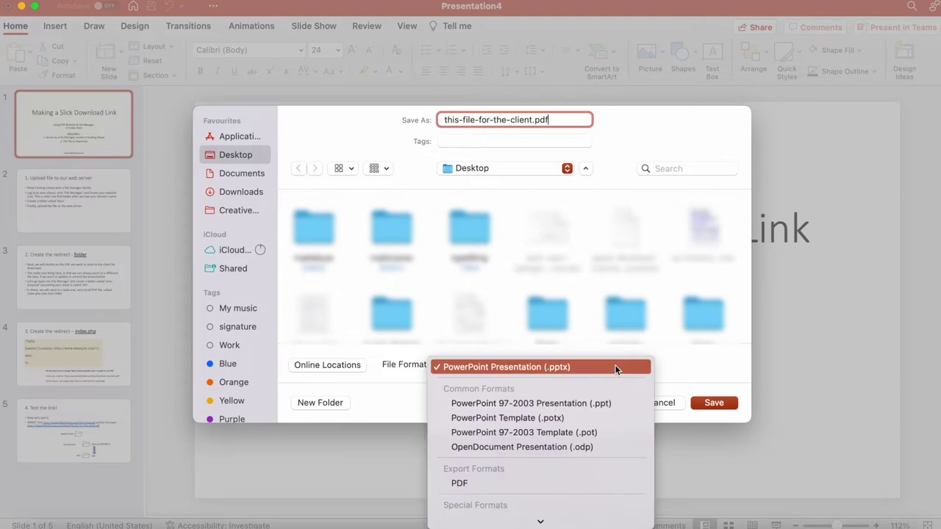
{"action": "left_click", "coordinate": [531, 483]}
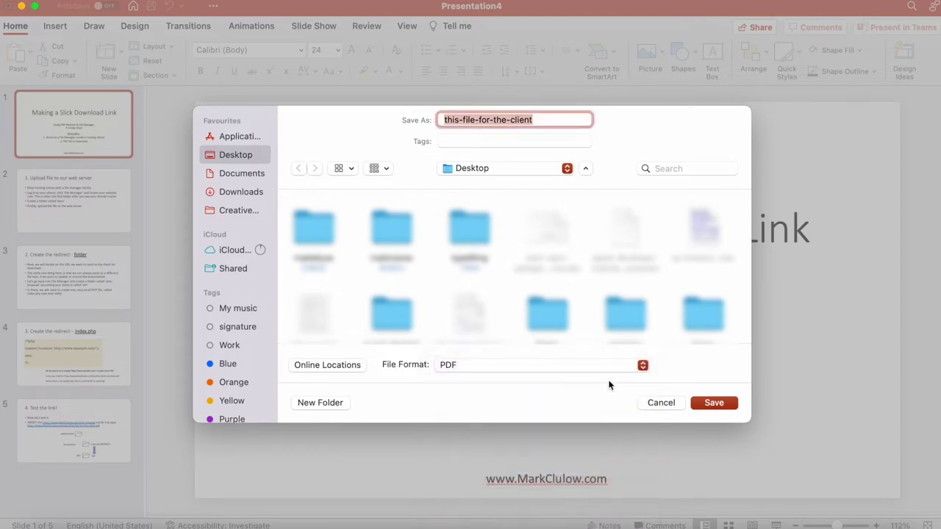
{"action": "left_click", "coordinate": [712, 403]}
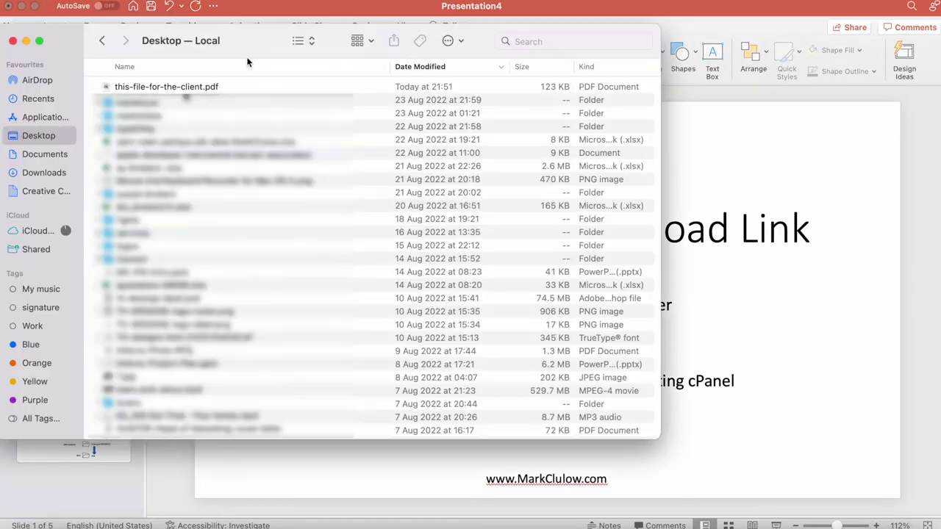
- Open this-file-for-the-client.pdf from the Desktop, look through its pages and close it
{"action": "left_click", "coordinate": [184, 87]}
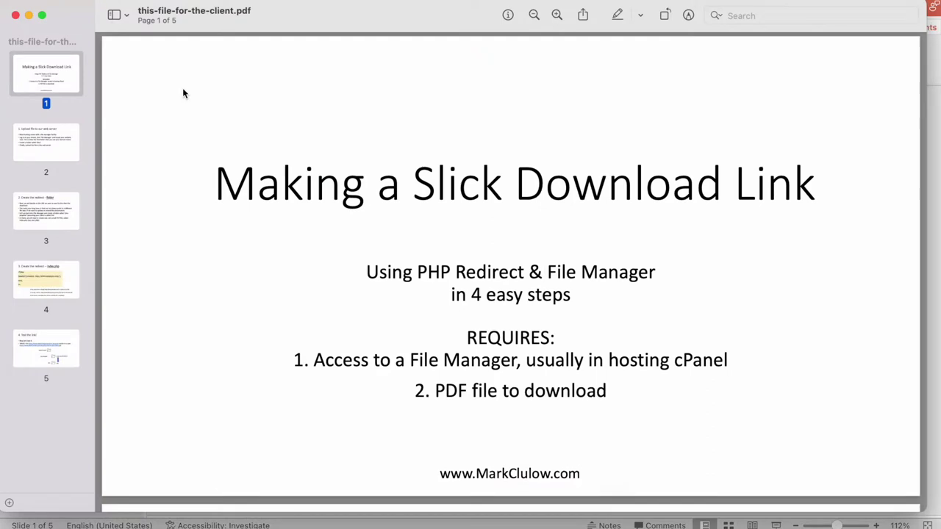
{"action": "left_click", "coordinate": [63, 138]}
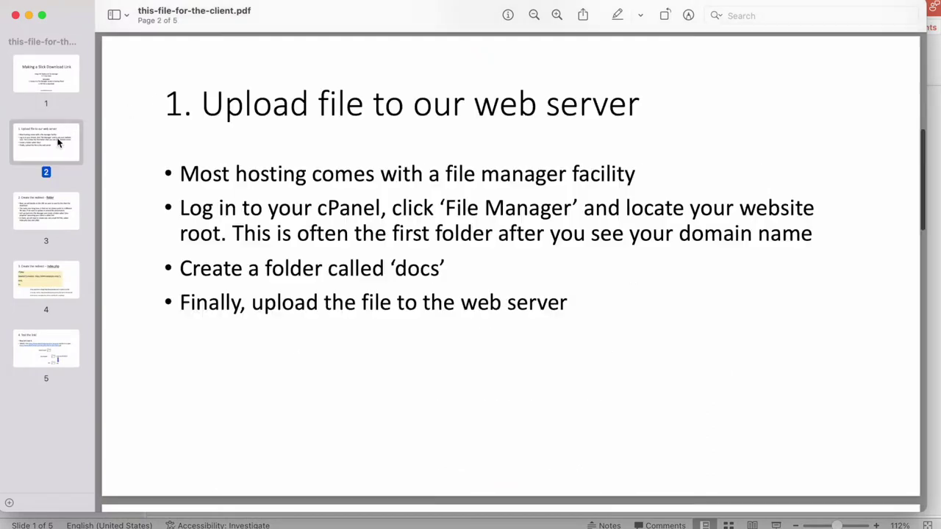
{"action": "left_click", "coordinate": [54, 220]}
{"action": "left_click", "coordinate": [53, 278]}
{"action": "left_click", "coordinate": [53, 347]}
{"action": "left_click", "coordinate": [50, 79]}
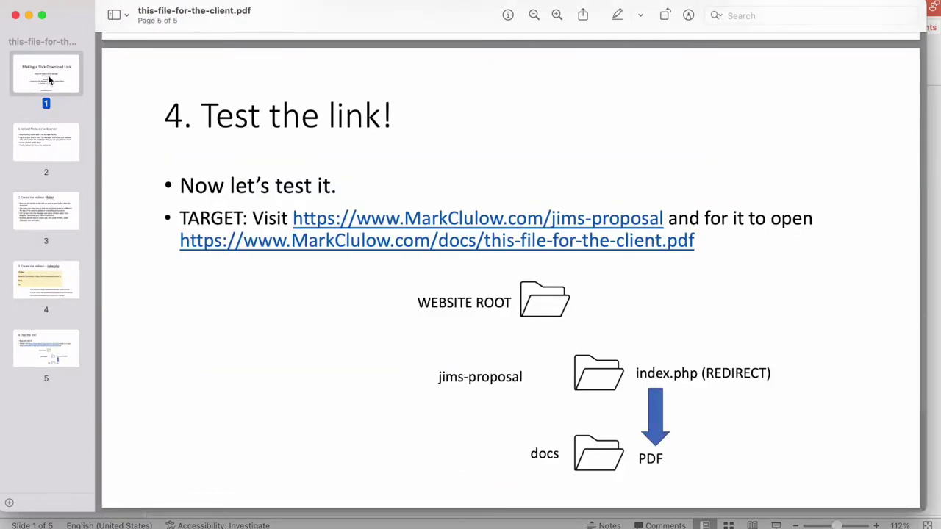
{"action": "left_click", "coordinate": [16, 15]}
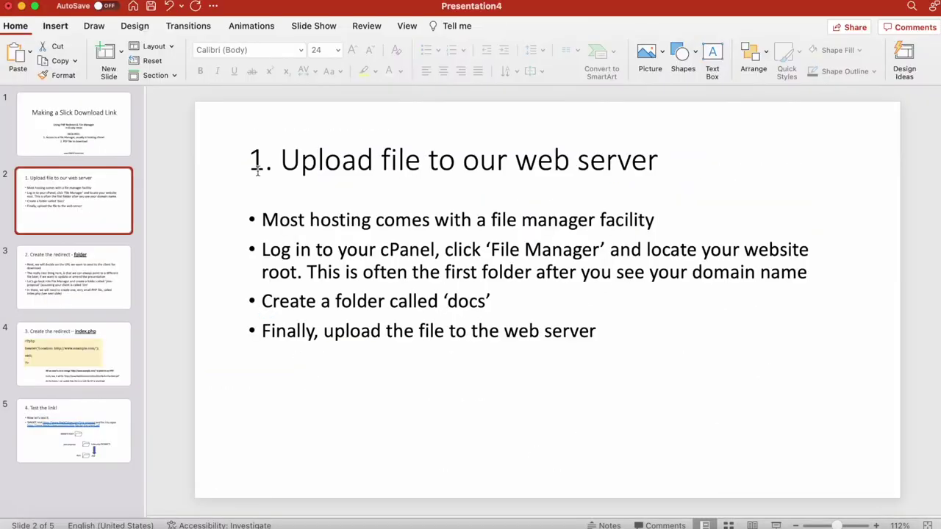
- Review the instructions on slide 2 for uploading the file to the web server
{"action": "left_click_drag", "start_coordinate": [282, 161], "coordinate": [650, 139]}
{"action": "left_click", "coordinate": [692, 158]}
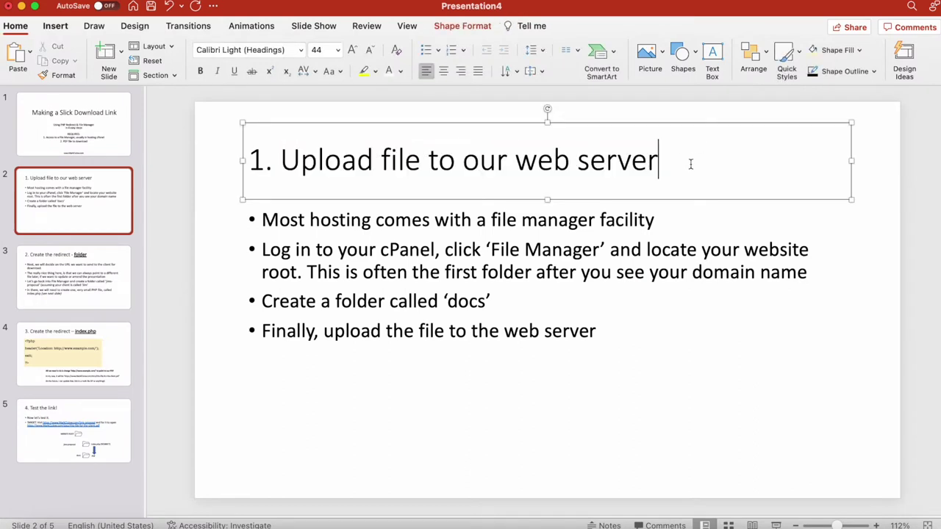
{"action": "left_click", "coordinate": [485, 269]}
{"action": "left_click", "coordinate": [173, 284]}
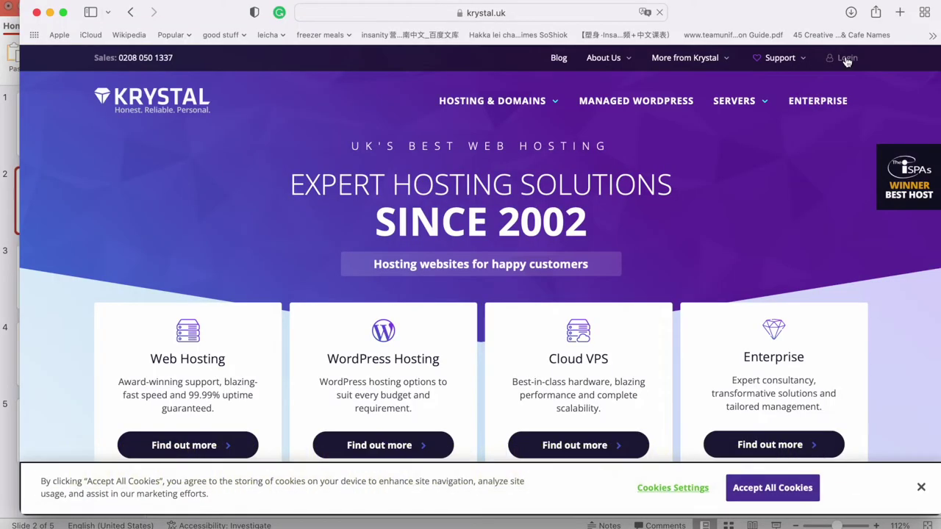
- Log in to the Krystal client area in the browser and launch cPanel for the Ruby hosting service
{"action": "left_click", "coordinate": [846, 61]}
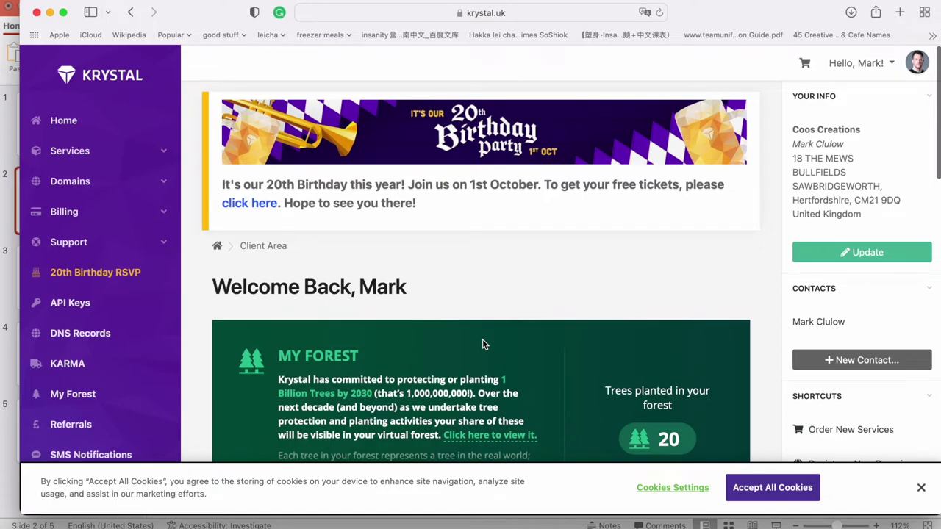
{"action": "scroll", "coordinate": [484, 344], "scroll_direction": "down", "scroll_amount": 5}
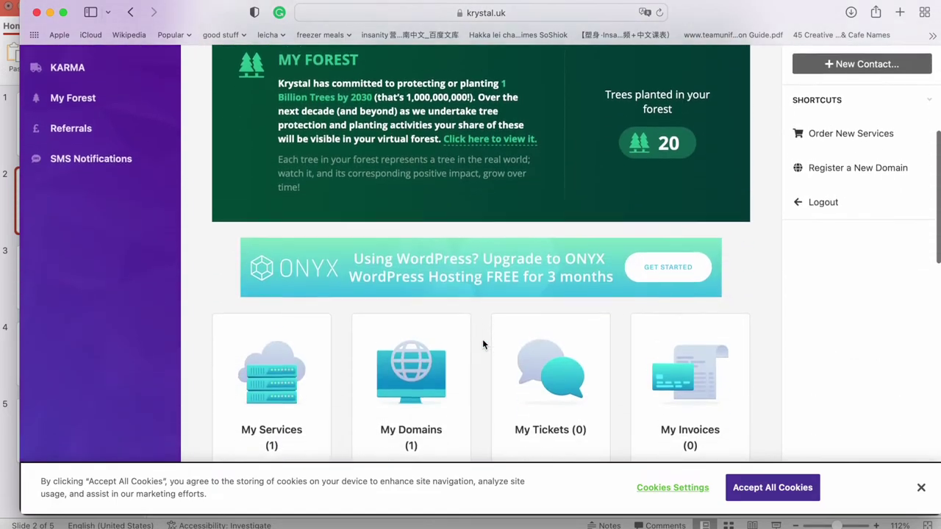
{"action": "scroll", "coordinate": [482, 339], "scroll_direction": "down", "scroll_amount": 2}
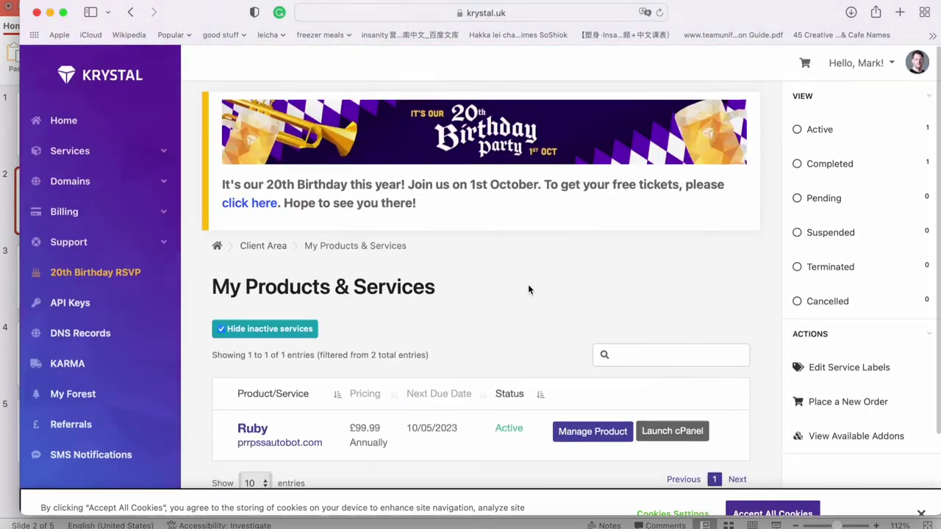
{"action": "scroll", "coordinate": [528, 289], "scroll_direction": "down", "scroll_amount": 3}
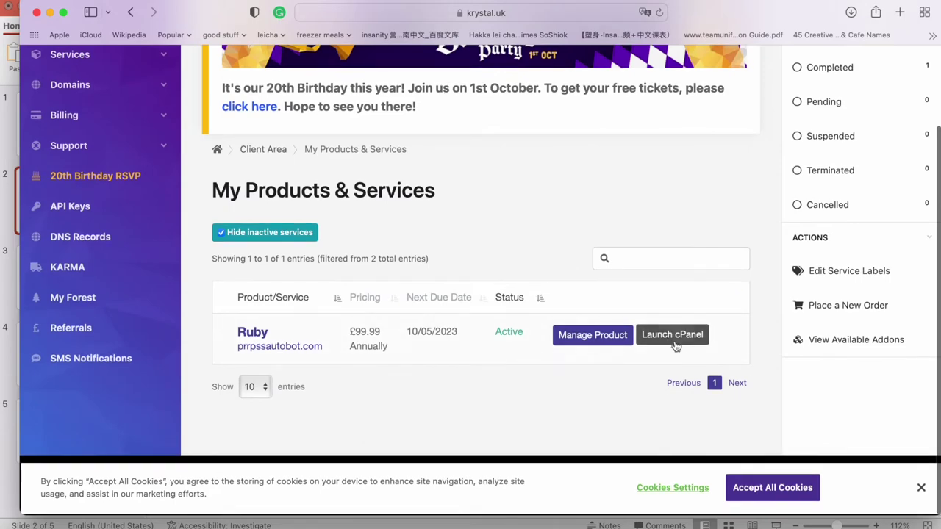
{"action": "left_click", "coordinate": [673, 337]}
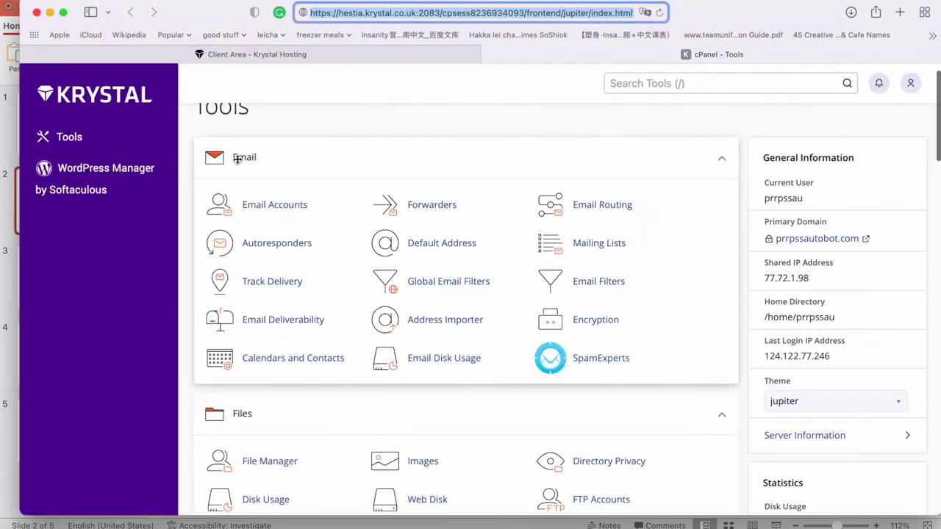
- Open cPanel's File Manager and go to the markclulow.com website root folder
{"action": "scroll", "coordinate": [258, 158], "scroll_direction": "down", "scroll_amount": 3}
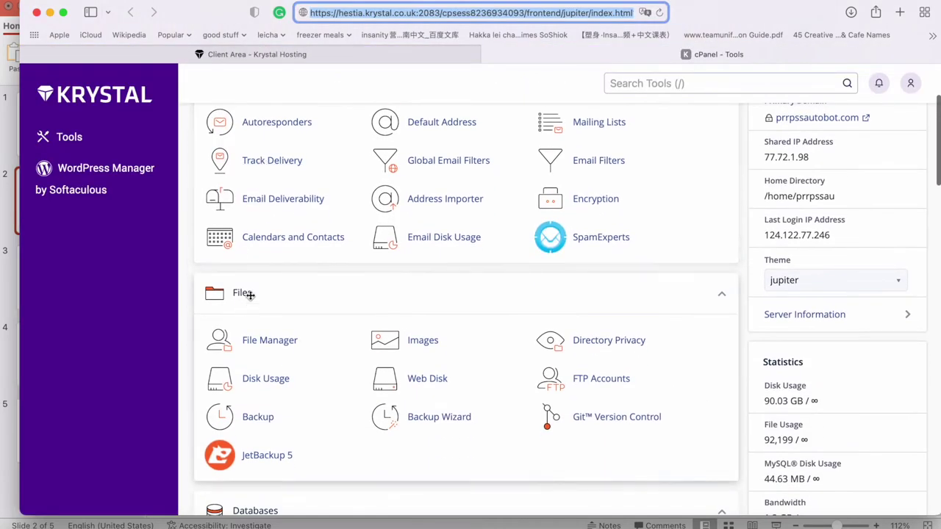
{"action": "scroll", "coordinate": [250, 316], "scroll_direction": "down", "scroll_amount": 10}
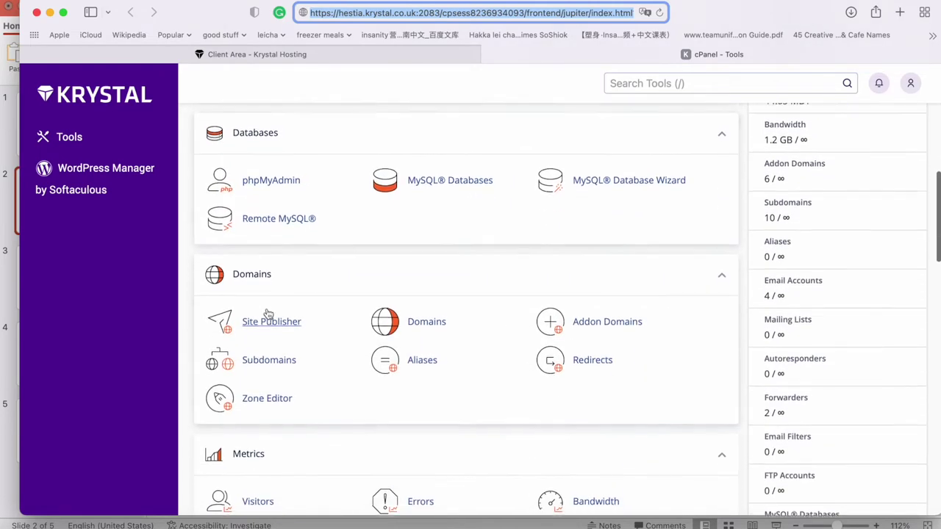
{"action": "scroll", "coordinate": [309, 327], "scroll_direction": "down", "scroll_amount": 1}
{"action": "scroll", "coordinate": [350, 339], "scroll_direction": "up", "scroll_amount": 10}
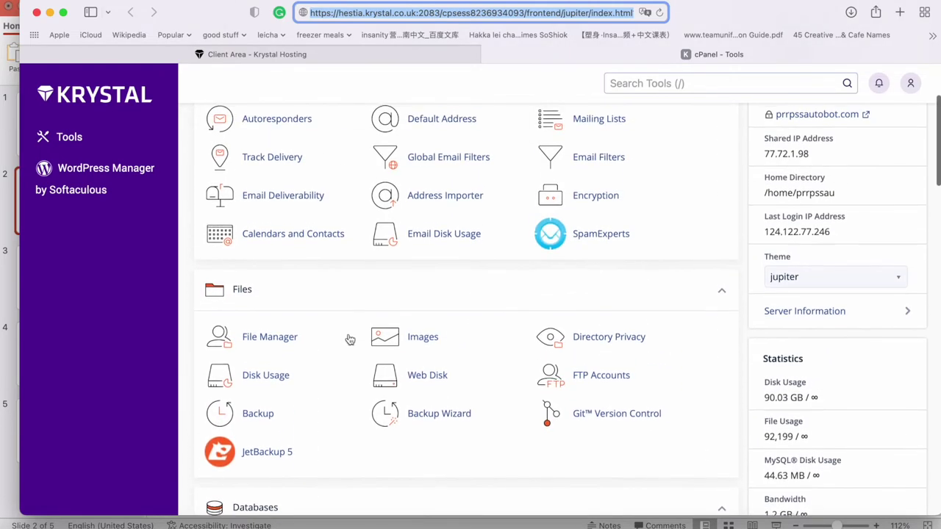
{"action": "left_click", "coordinate": [270, 340]}
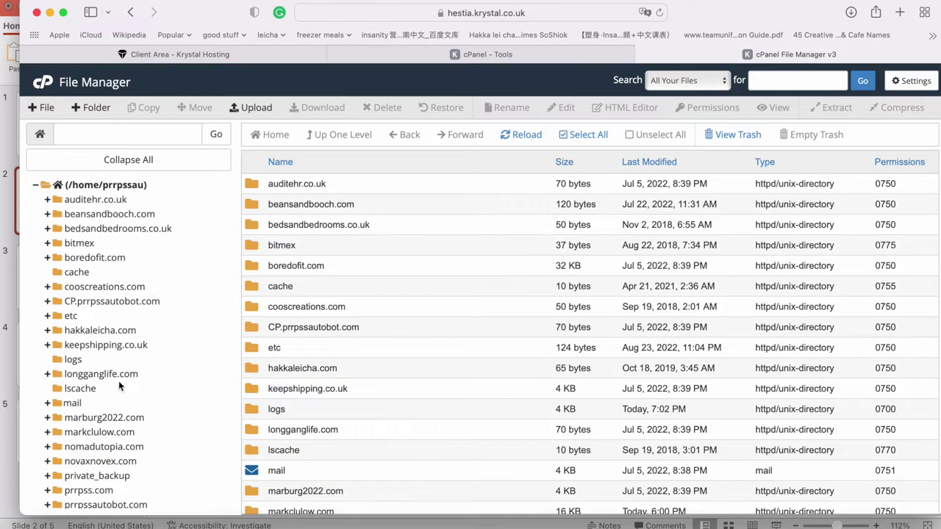
{"action": "left_click", "coordinate": [101, 436]}
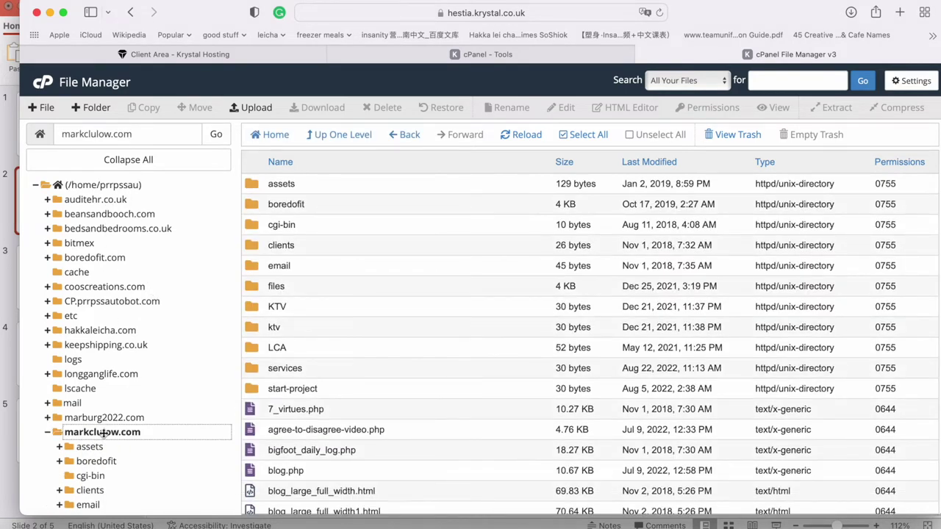
- Switch to PowerPoint to check the slide's instruction about the docs folder, and return to the File Manager in the browser
{"action": "key", "text": "super+Tab"}
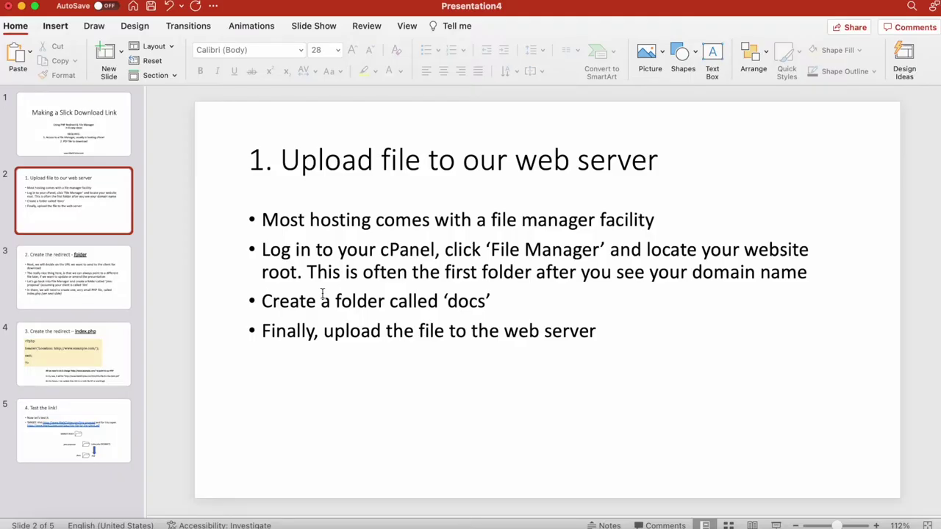
{"action": "left_click_drag", "start_coordinate": [263, 301], "coordinate": [510, 301]}
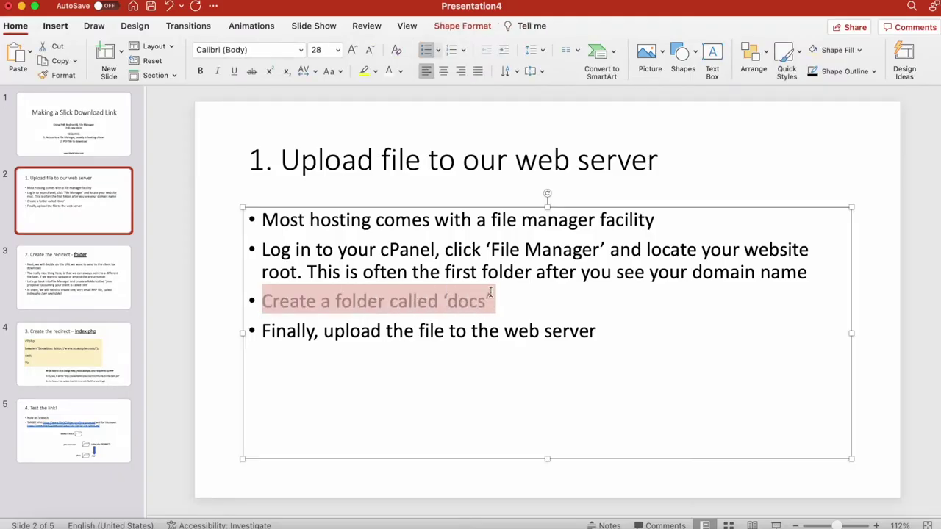
{"action": "left_click", "coordinate": [511, 302]}
{"action": "key", "text": "super+Tab"}
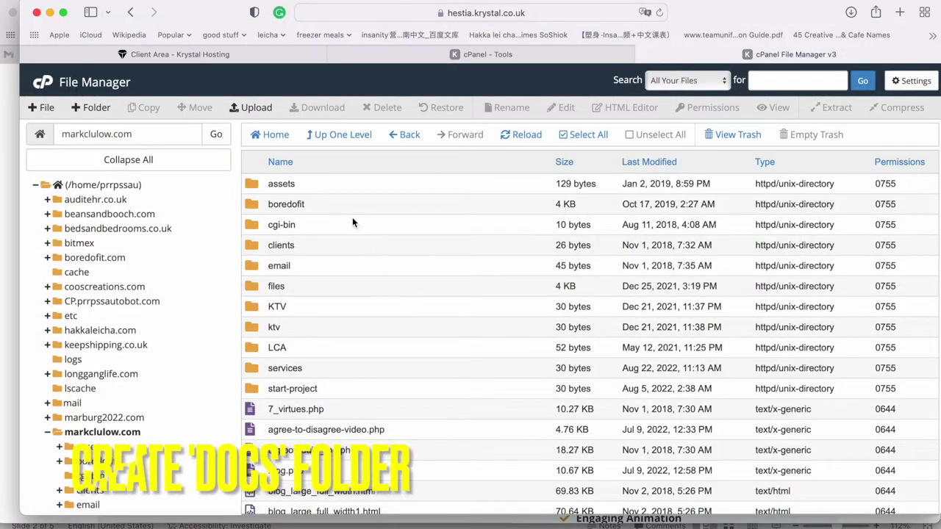
- Create a folder named docs in the markclulow.com root and open it
{"action": "left_click", "coordinate": [88, 109]}
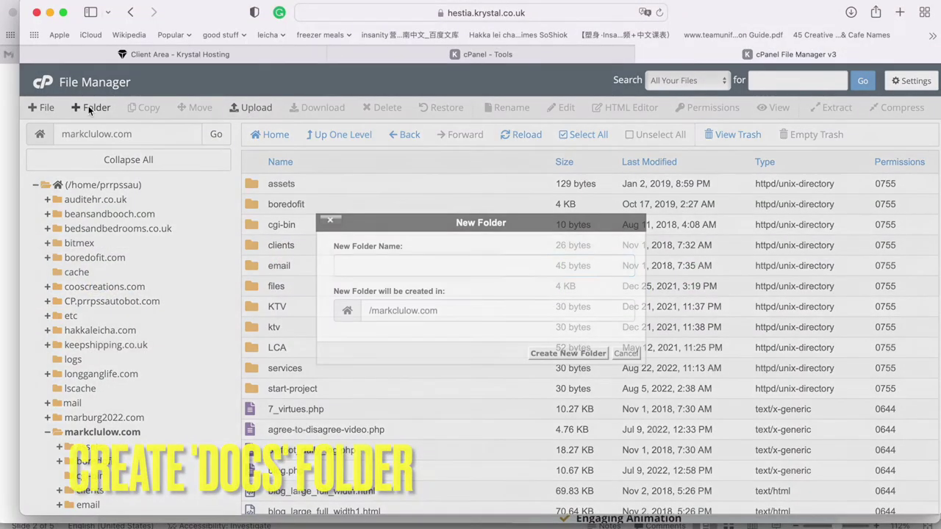
{"action": "type", "text": "docs"}
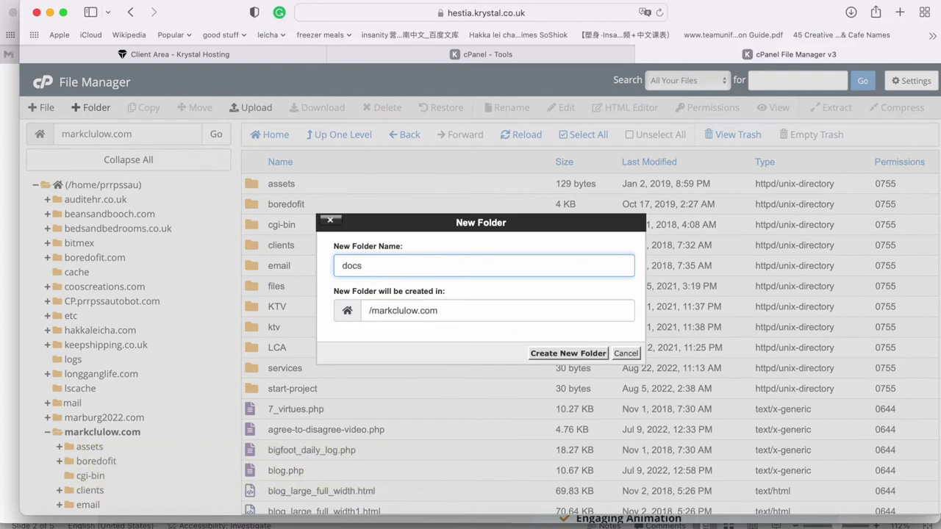
{"action": "key", "text": "Return"}
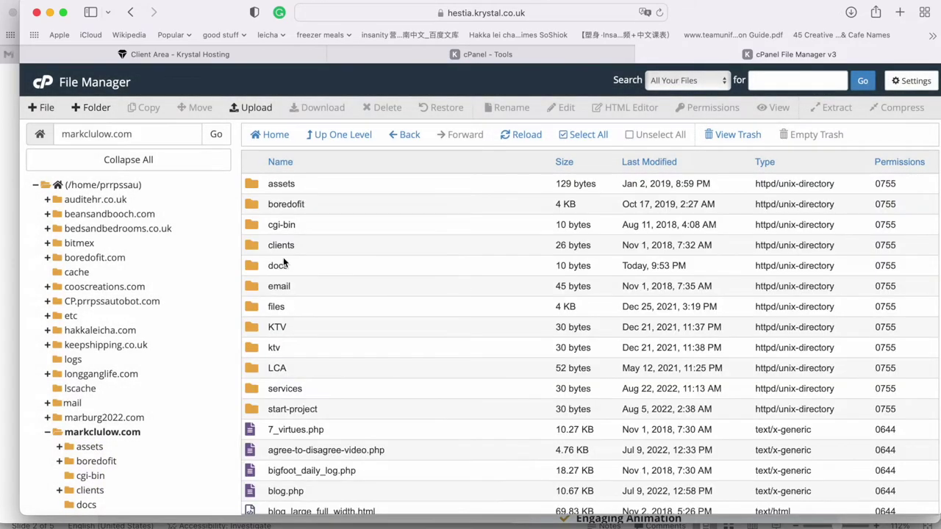
{"action": "double_click", "coordinate": [253, 267]}
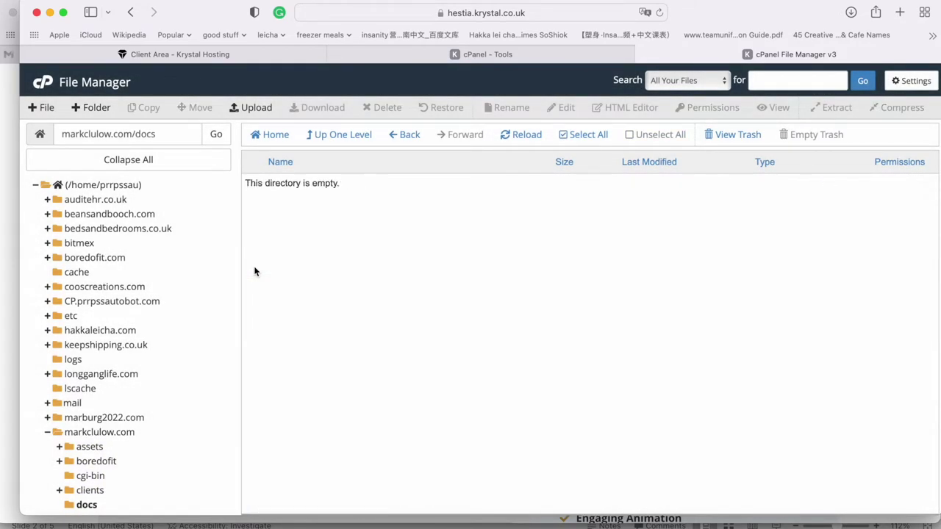
- Switch to PowerPoint to check the slide's instruction about uploading the file, and return to the File Manager in the browser
{"action": "key", "text": "super+Tab"}
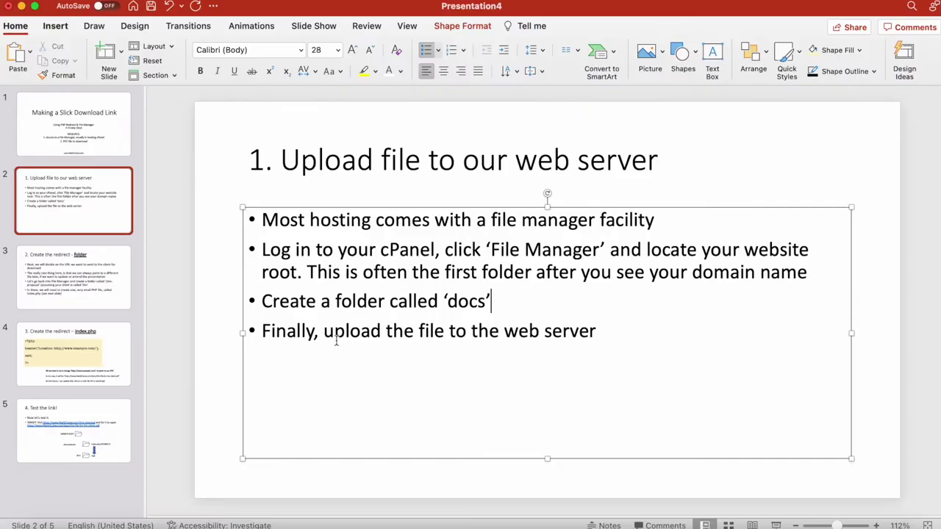
{"action": "left_click_drag", "start_coordinate": [260, 331], "coordinate": [610, 331]}
{"action": "left_click", "coordinate": [610, 331]}
{"action": "left_click", "coordinate": [224, 368]}
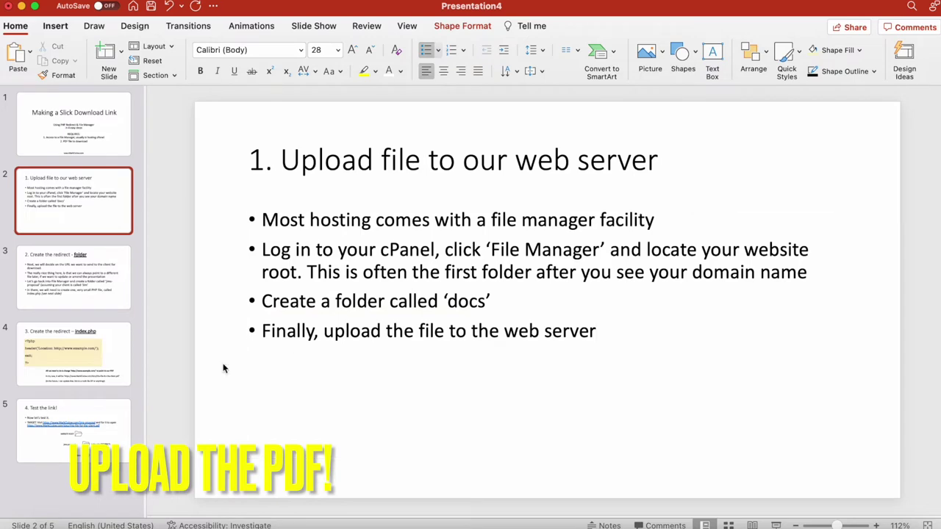
{"action": "key", "text": "super+Tab"}
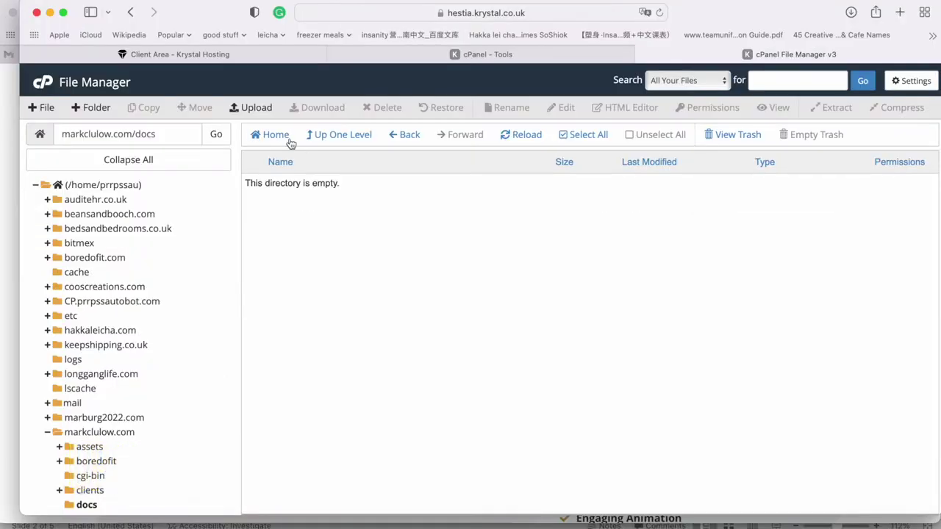
- Upload this-file-for-the-client.pdf from the Desktop folder in Finder to the docs folder
{"action": "left_click", "coordinate": [256, 111]}
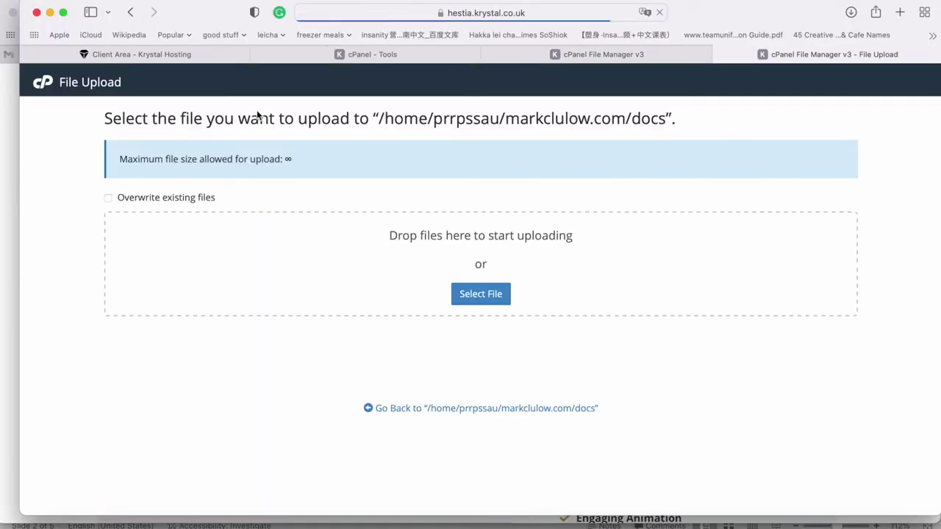
{"action": "key", "text": "super+Tab"}
{"action": "left_click_drag", "start_coordinate": [694, 212], "coordinate": [727, 269]}
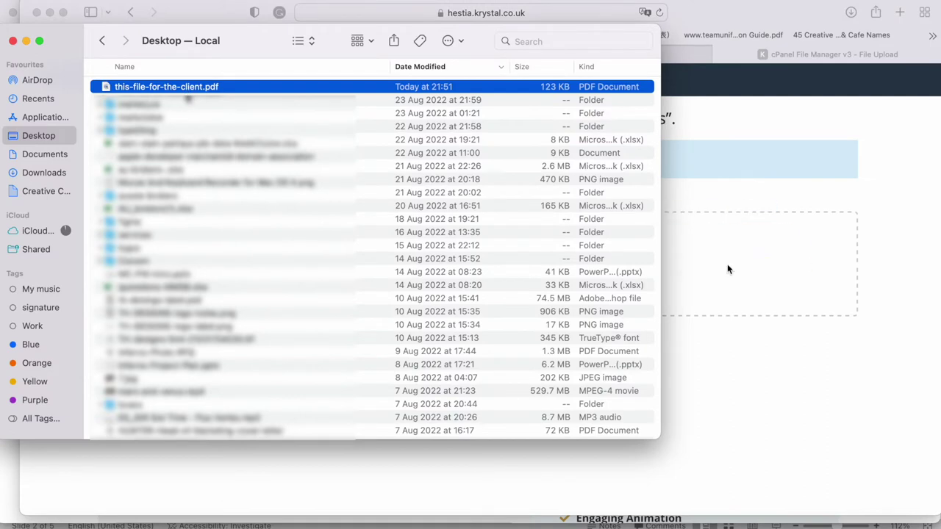
{"action": "left_click", "coordinate": [727, 269]}
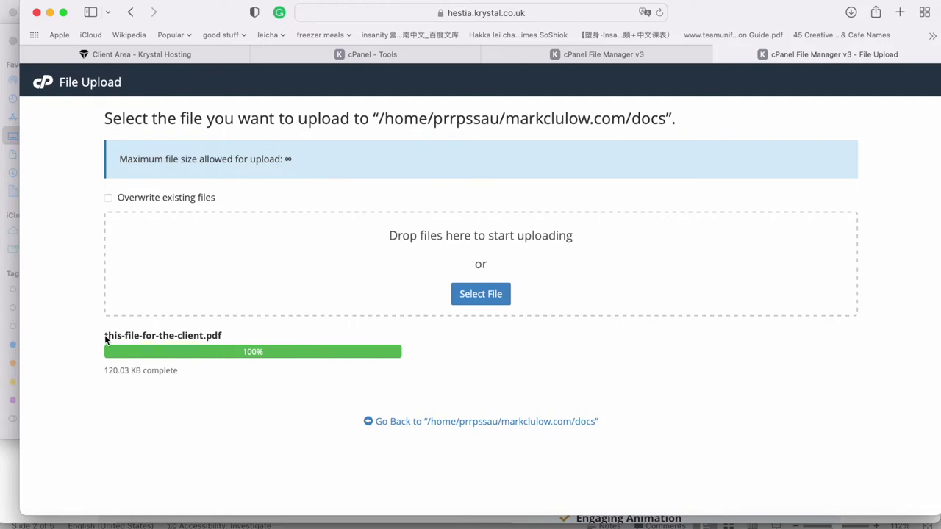
- Check the uploaded file's name and folder path, and view markclulow.com/docs/this-file-for-the-client.pdf in a new browser tab
{"action": "left_click_drag", "start_coordinate": [107, 339], "coordinate": [226, 340]}
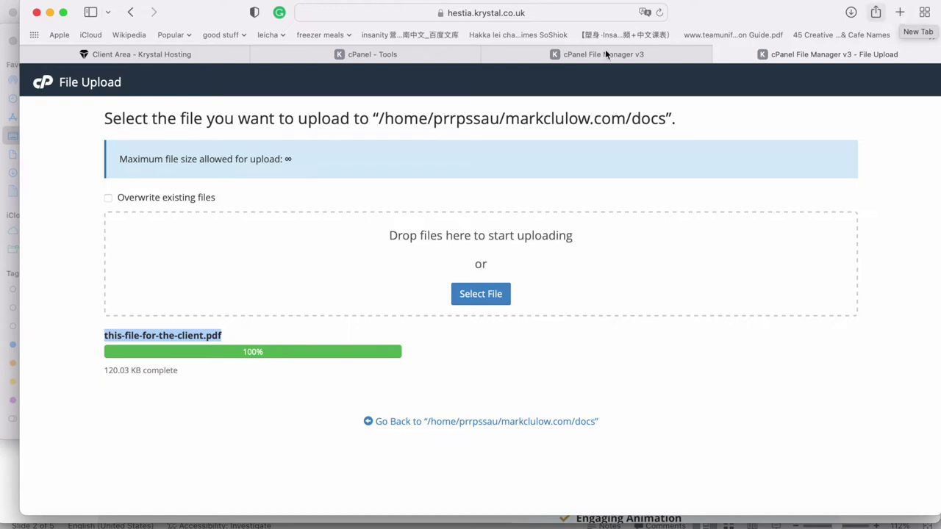
{"action": "left_click", "coordinate": [508, 118]}
{"action": "left_click_drag", "start_coordinate": [567, 120], "coordinate": [668, 119]}
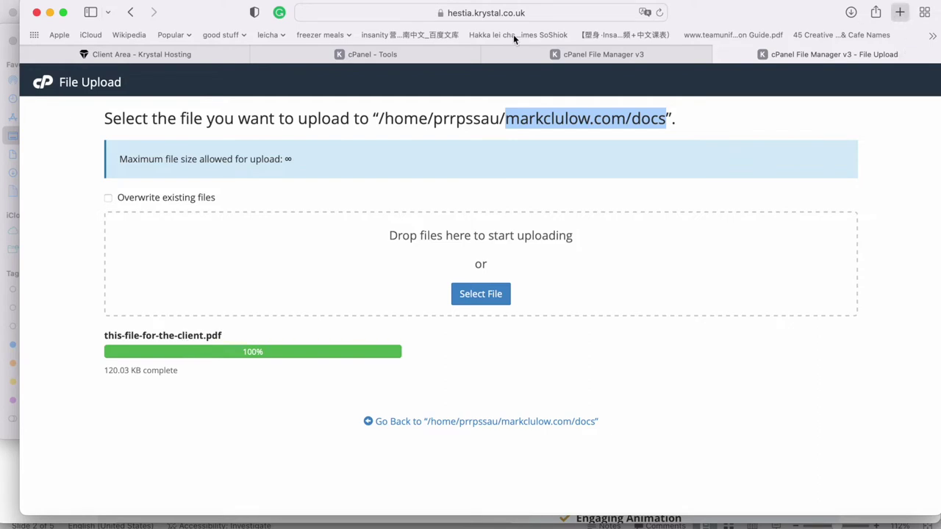
{"action": "key", "text": "super+t"}
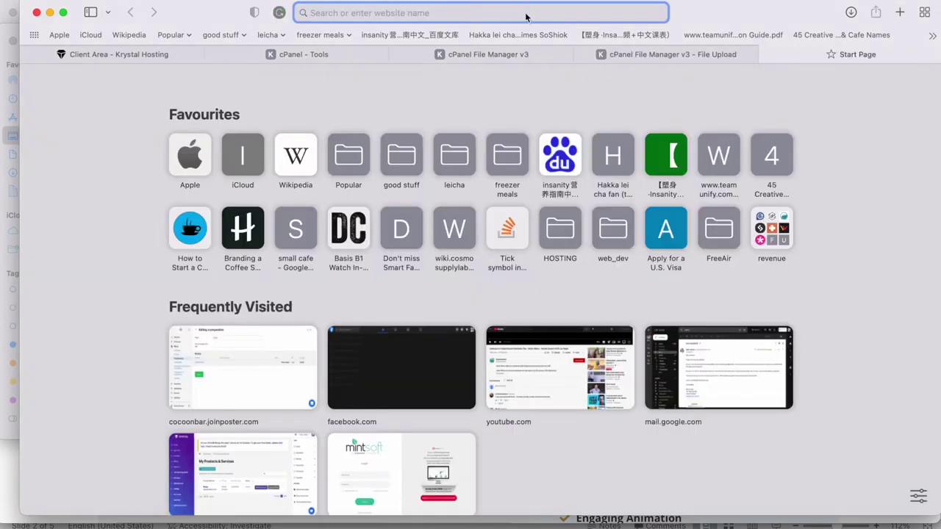
{"action": "type", "text": "markclulow.com"}
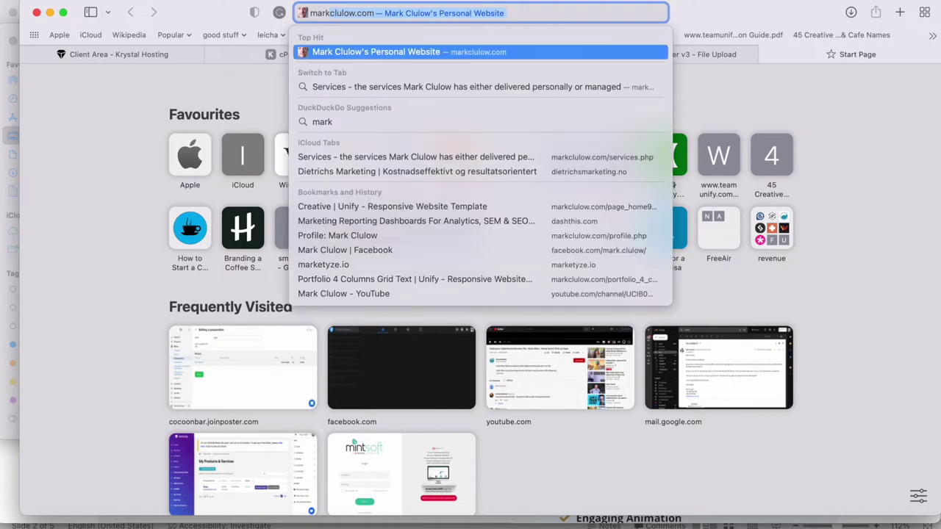
{"action": "key", "text": "Right"}
{"action": "type", "text": "docs/"}
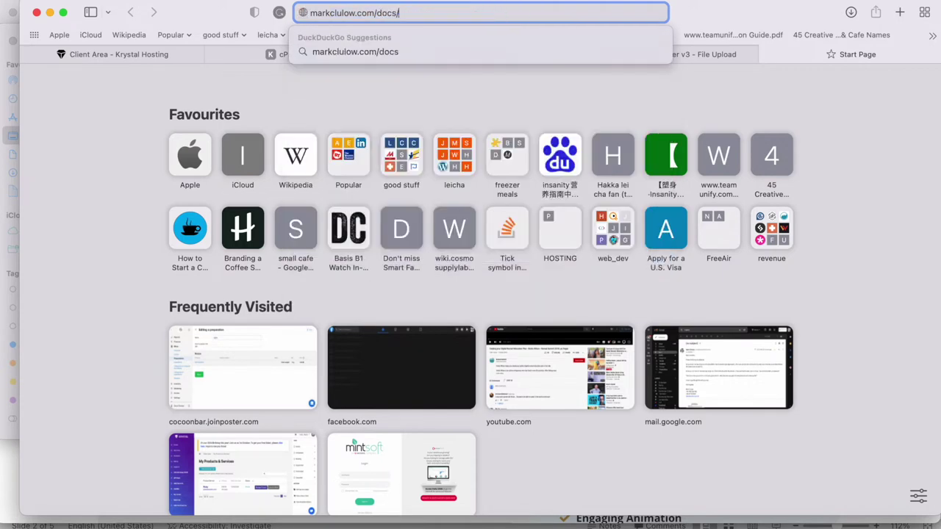
{"action": "type", "text": "this-file-for-the-client.pdf"}
{"action": "key", "text": "Return"}
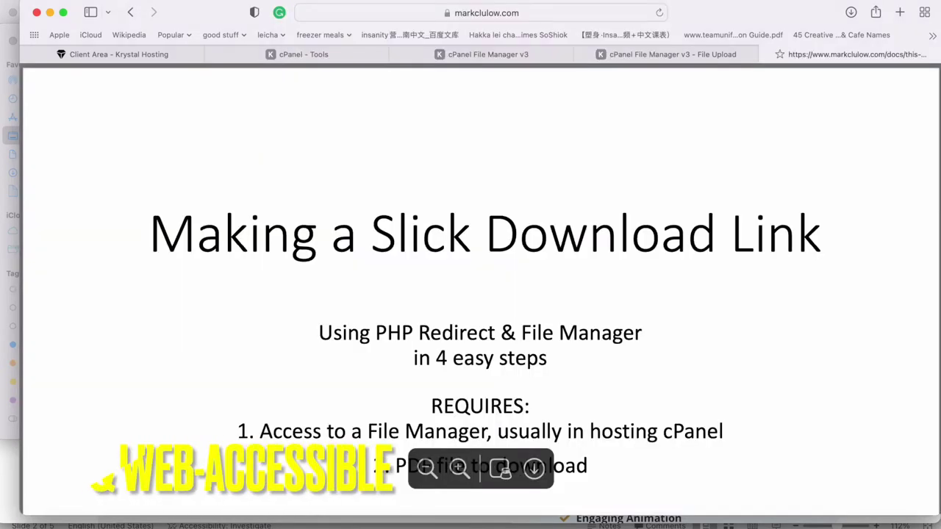
{"action": "scroll", "coordinate": [434, 272], "scroll_direction": "down", "scroll_amount": 10}
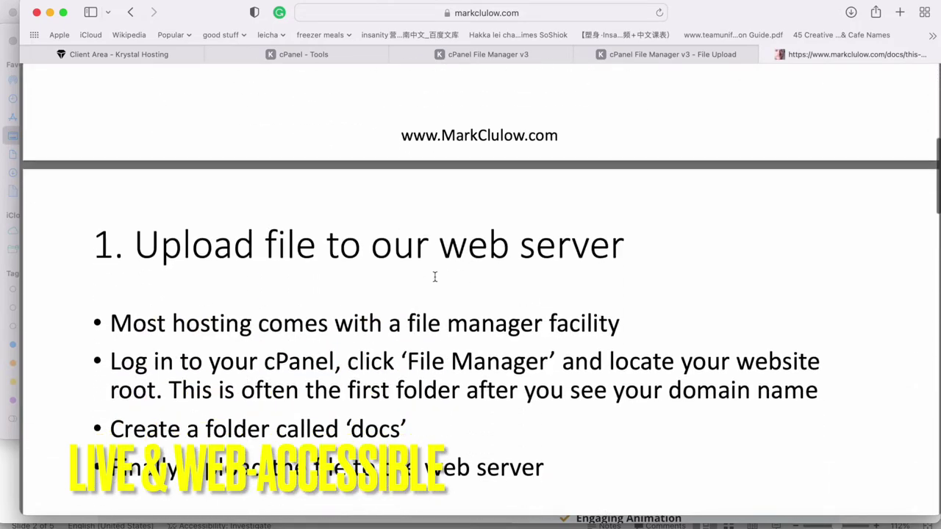
{"action": "scroll", "coordinate": [435, 276], "scroll_direction": "down", "scroll_amount": 5}
{"action": "key", "text": "Home"}
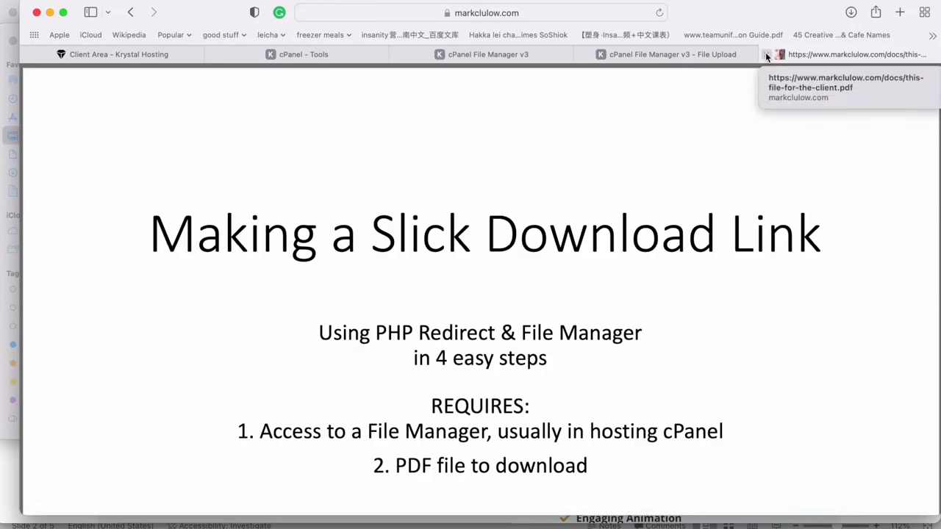
- Close the PDF and file upload pages, and go up from docs to the markclulow.com folder
{"action": "key", "text": "super+w"}
{"action": "key", "text": "super+w"}
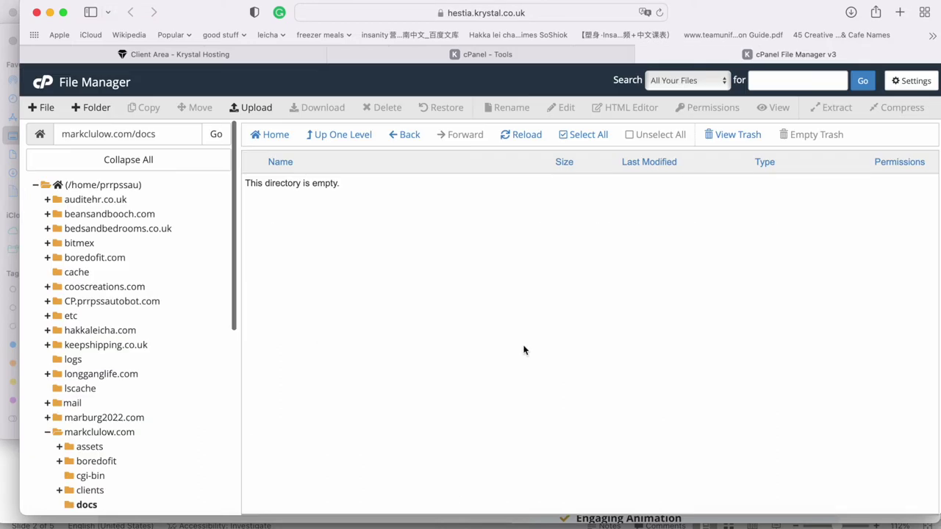
{"action": "left_click", "coordinate": [343, 137]}
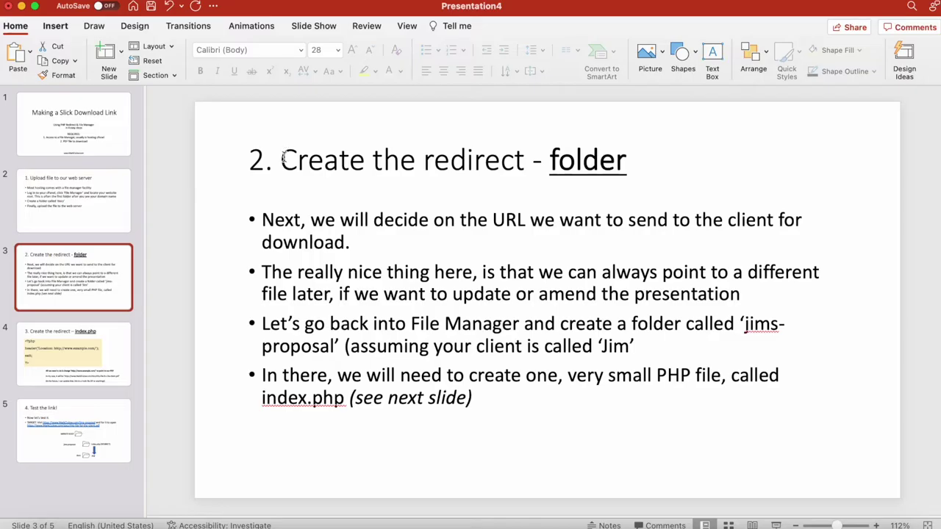
- Read slide 3 in PowerPoint about the redirect folder and highlight the folder name jims-proposal
{"action": "left_click_drag", "start_coordinate": [281, 160], "coordinate": [602, 165]}
{"action": "left_click", "coordinate": [659, 168]}
{"action": "left_click", "coordinate": [218, 257]}
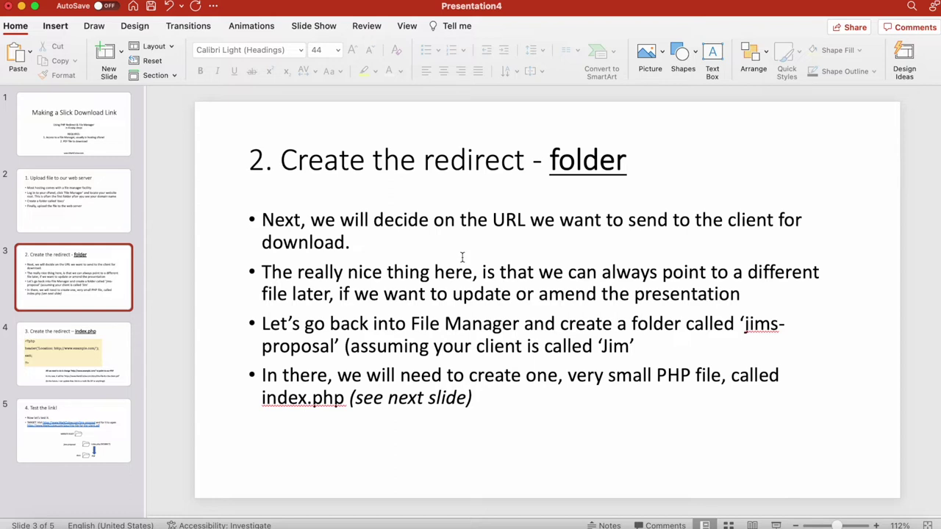
{"action": "left_click", "coordinate": [744, 324]}
{"action": "left_click_drag", "start_coordinate": [744, 324], "coordinate": [334, 353]}
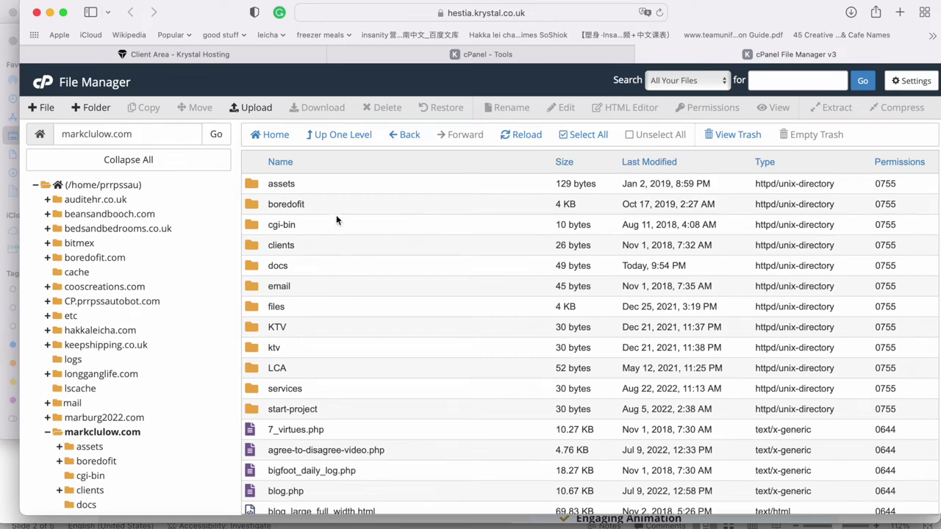
- In the browser's File Manager, create a folder named jims-proposal in the markclulow.com root and open it
{"action": "left_click", "coordinate": [96, 107]}
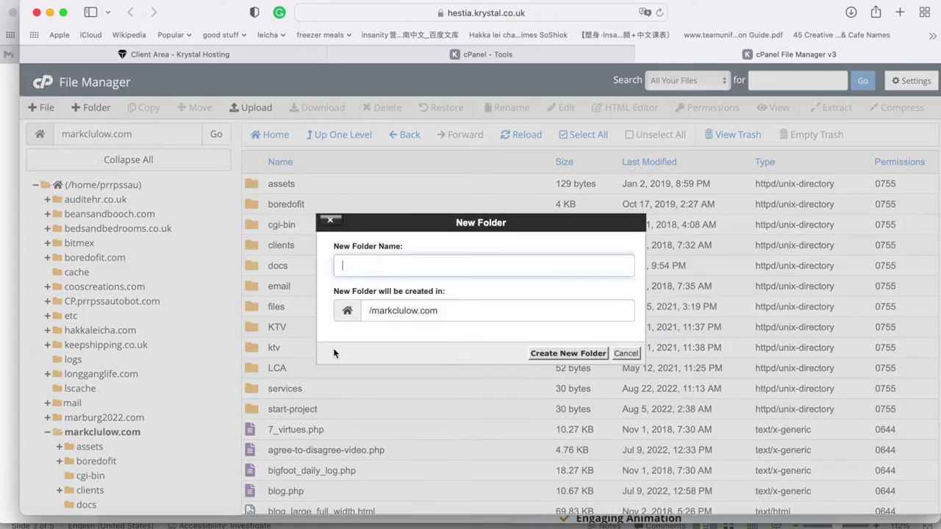
{"action": "type", "text": "jims-proposal"}
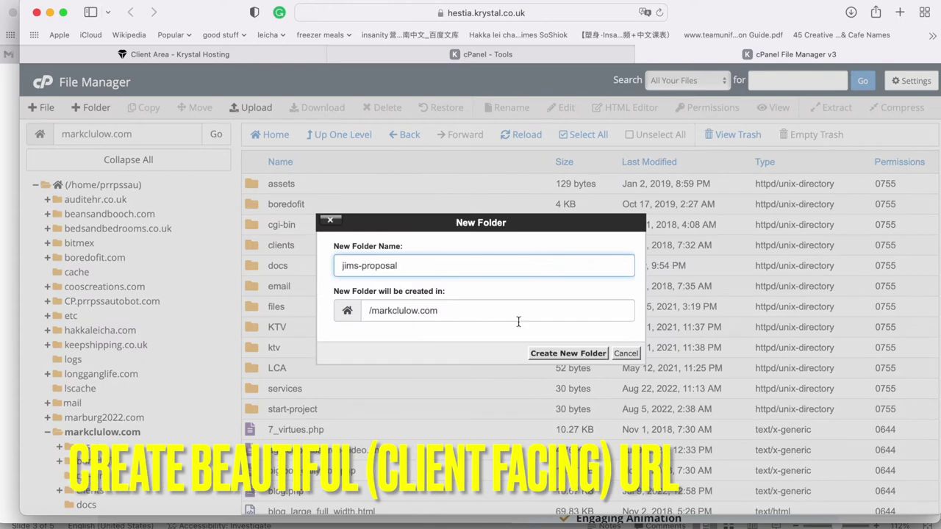
{"action": "left_click", "coordinate": [568, 352]}
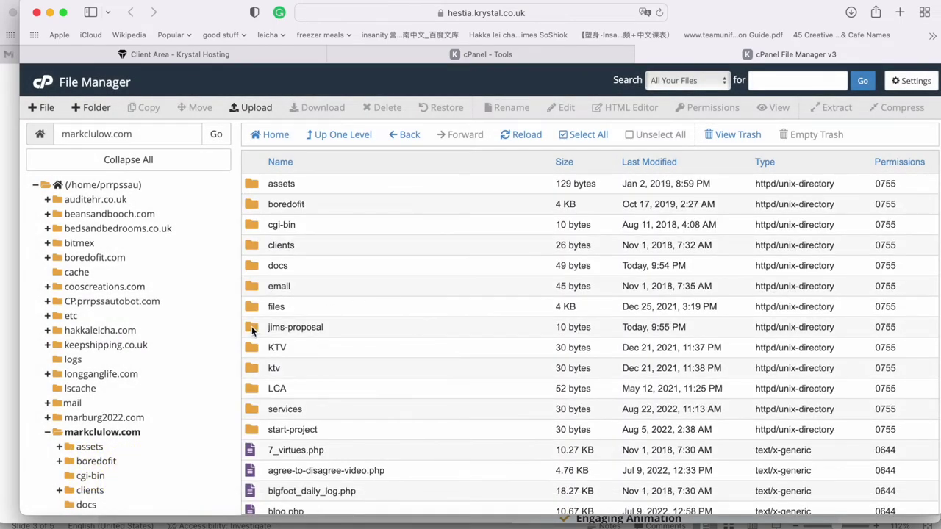
{"action": "double_click", "coordinate": [251, 329]}
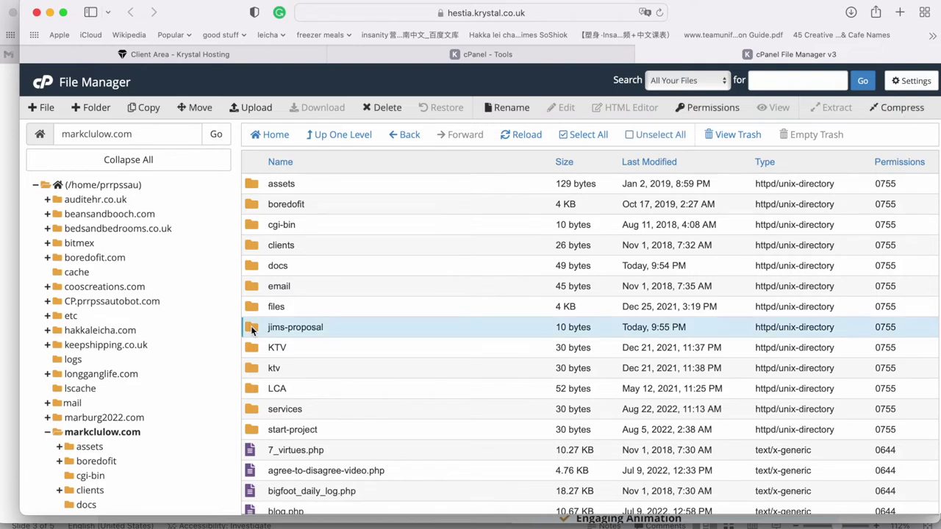
- Switch to PowerPoint and check slide 3's instruction about creating the index.php file
{"action": "key", "text": "super+Tab"}
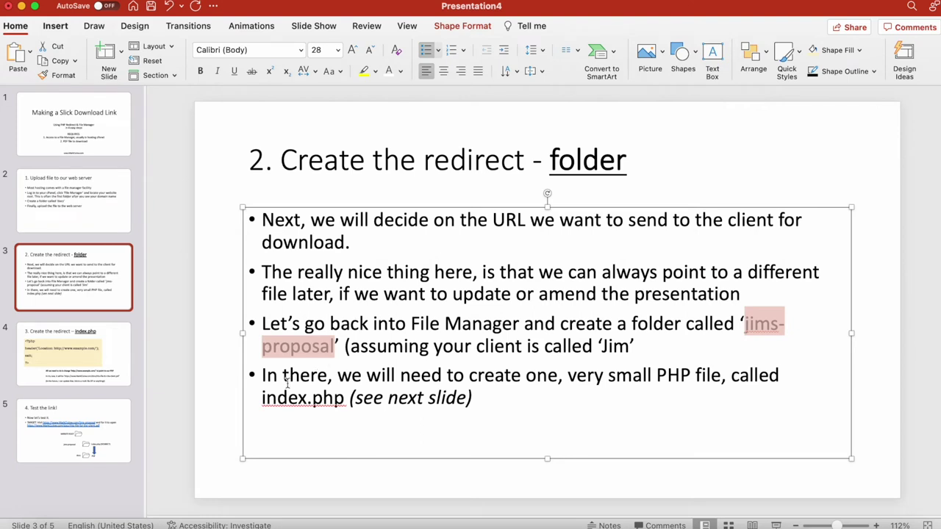
{"action": "left_click", "coordinate": [287, 381]}
{"action": "left_click", "coordinate": [504, 394]}
{"action": "left_click_drag", "start_coordinate": [503, 395], "coordinate": [245, 377]}
{"action": "left_click", "coordinate": [222, 397]}
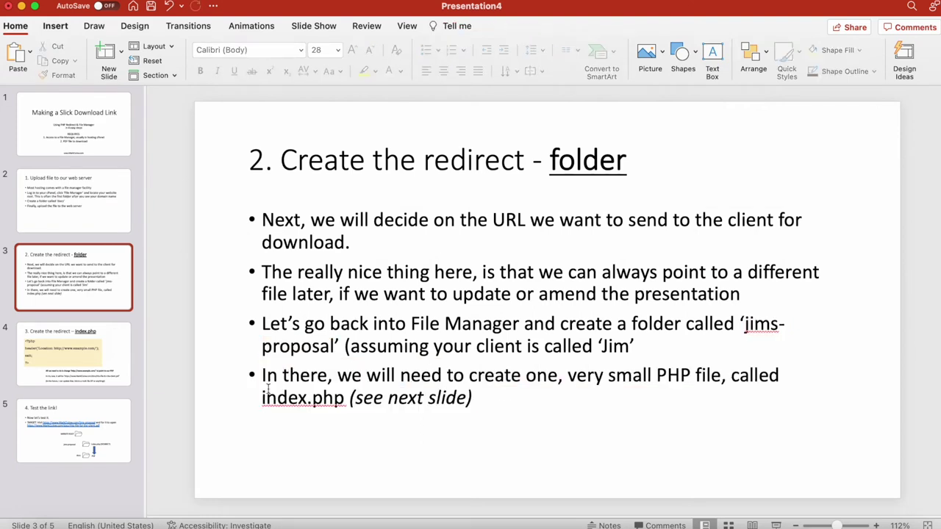
- Copy the complete PHP redirect code, from <?php to ?>, from slide 4
{"action": "left_click", "coordinate": [86, 355]}
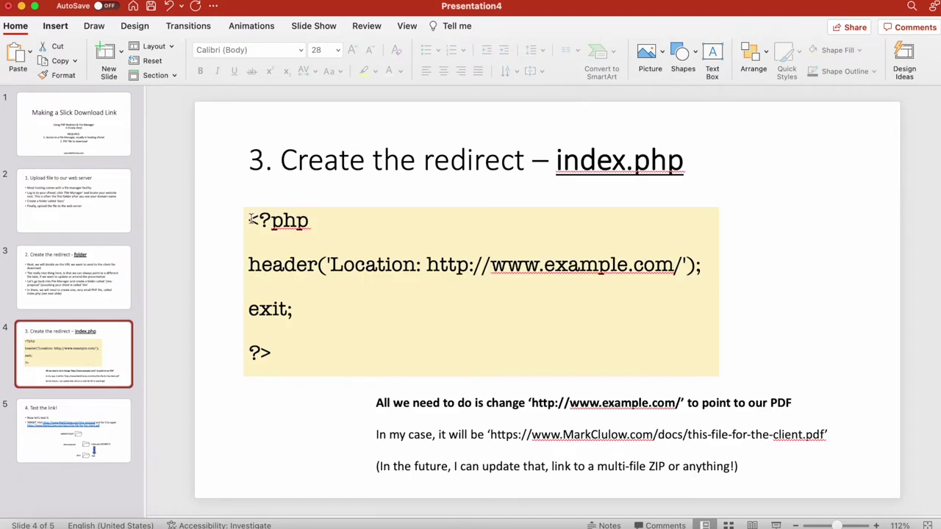
{"action": "left_click_drag", "start_coordinate": [250, 219], "coordinate": [280, 347]}
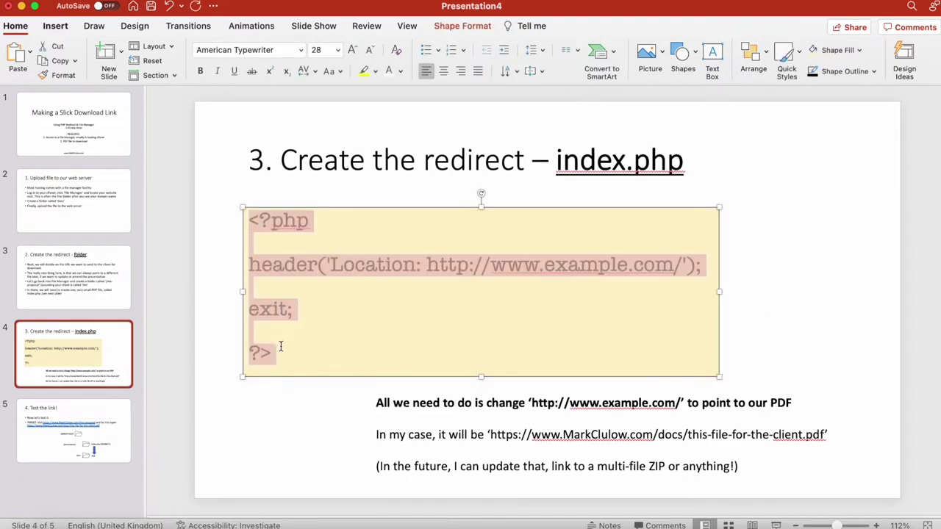
{"action": "right_click", "coordinate": [280, 236]}
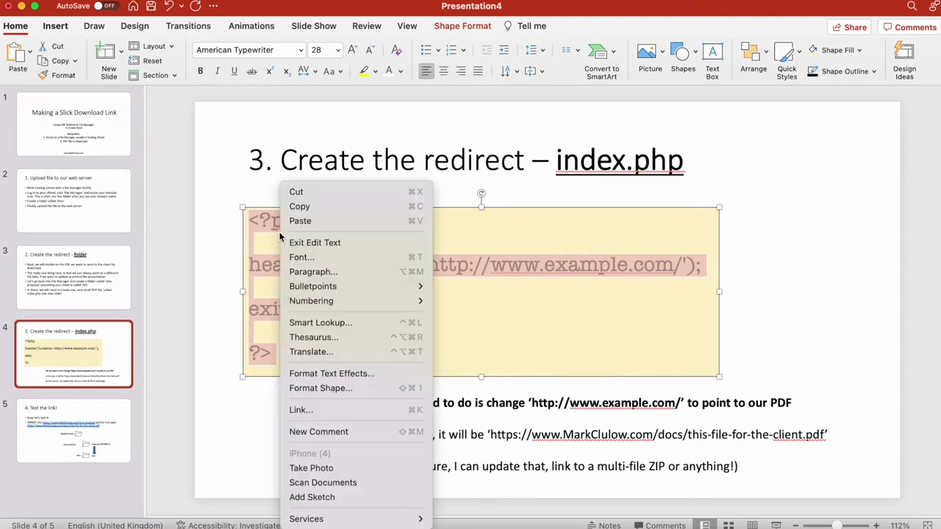
{"action": "left_click", "coordinate": [300, 207]}
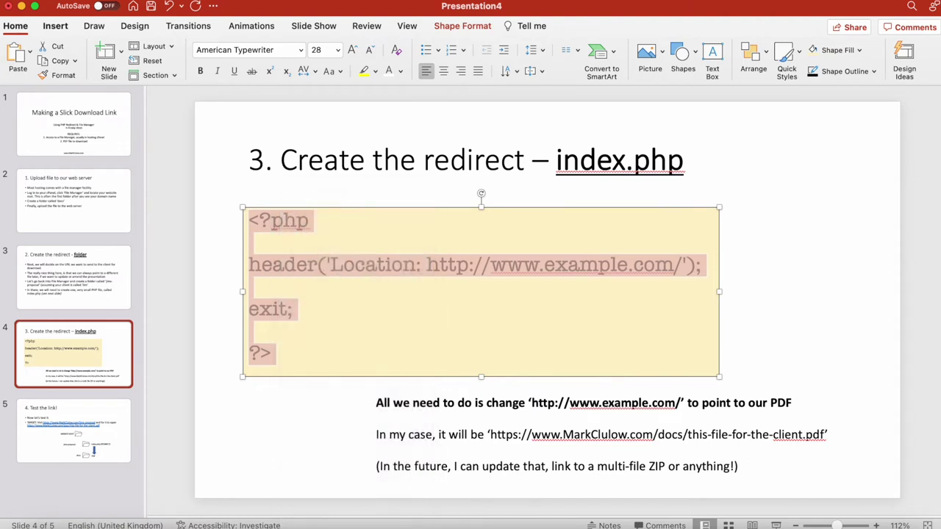
{"action": "left_click", "coordinate": [224, 286]}
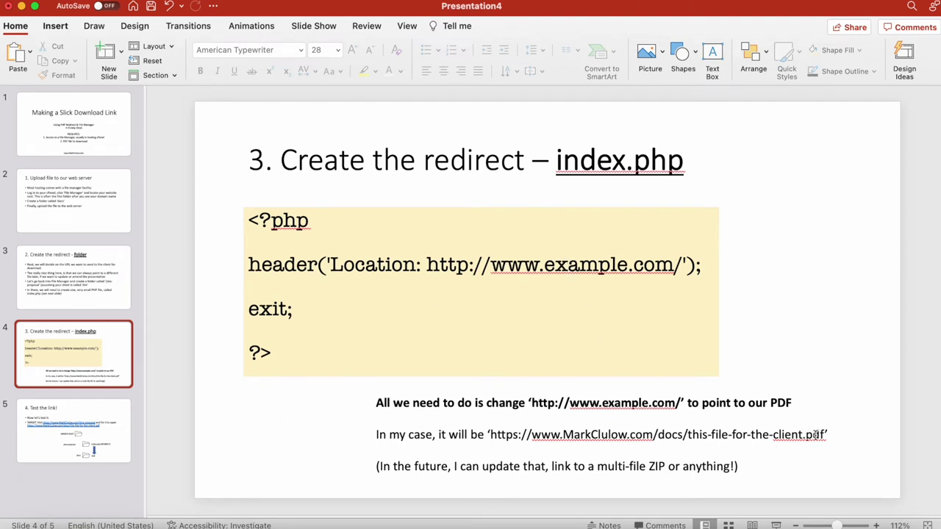
- Return to the File Manager in the browser and create a file named index.php in the jims-proposal folder
{"action": "key", "text": "super+Tab"}
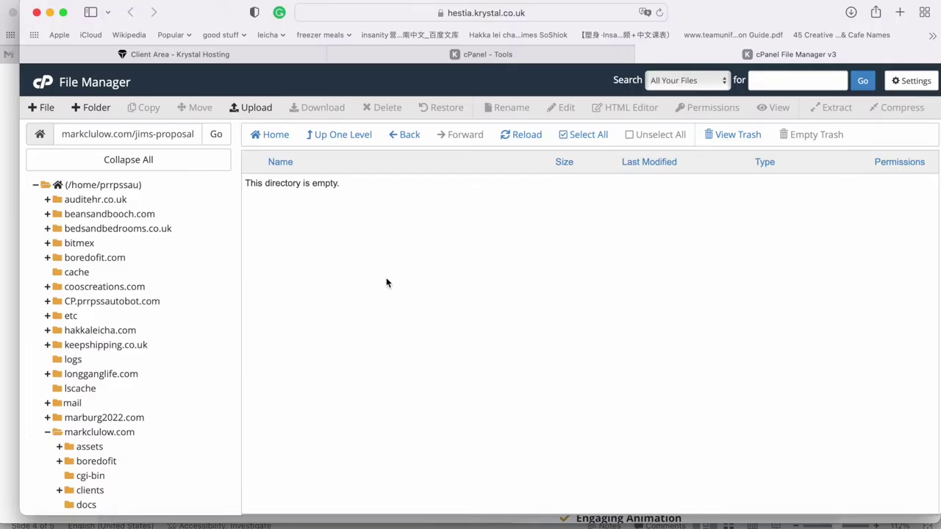
{"action": "left_click", "coordinate": [47, 110]}
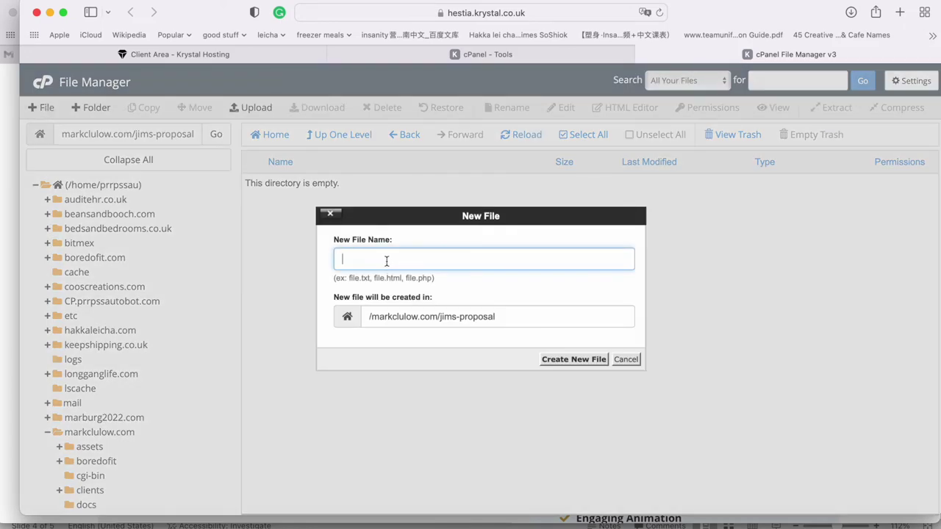
{"action": "type", "text": "index.php"}
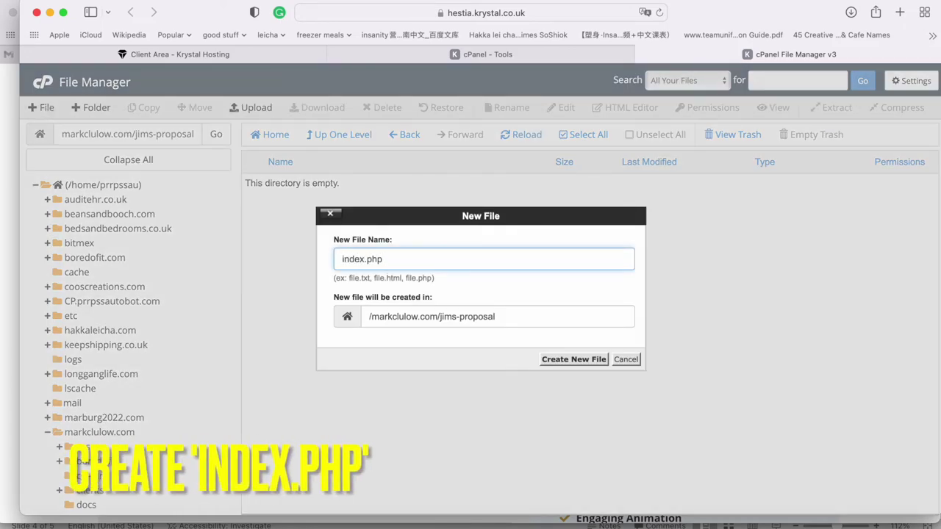
{"action": "key", "text": "Return"}
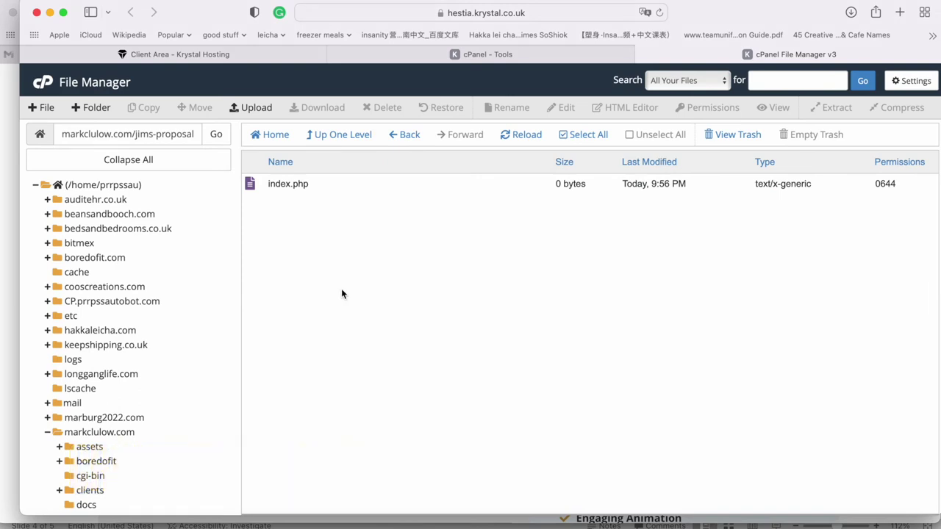
- Open index.php in the code editor and paste the copied PHP redirect code into it
{"action": "right_click", "coordinate": [250, 185]}
{"action": "left_click", "coordinate": [283, 237]}
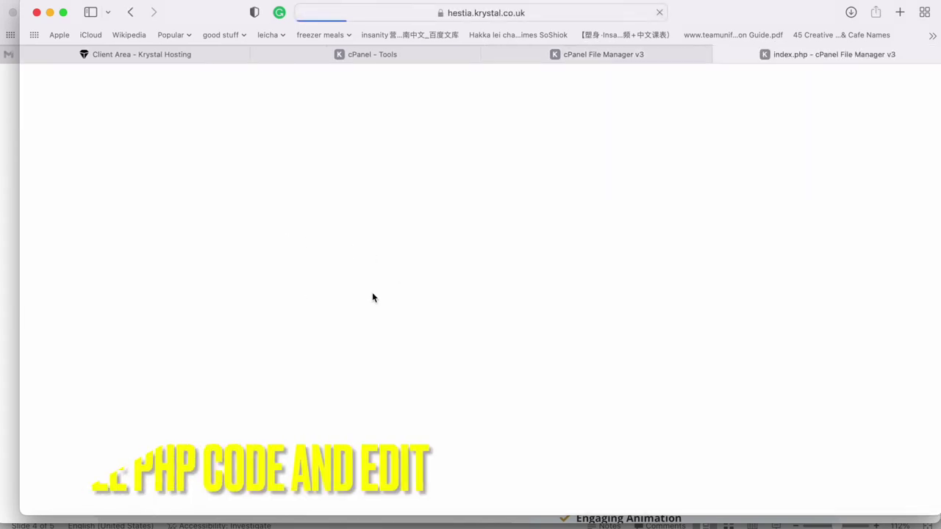
{"action": "key", "text": "super+v"}
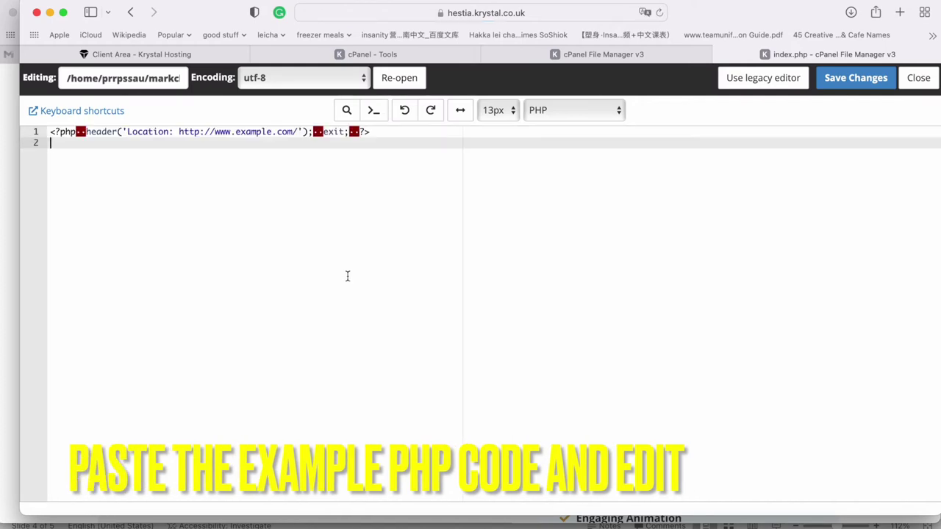
- Replace the two invalid characters after <?php with two line breaks so the header statement starts on line 3
{"action": "left_click", "coordinate": [80, 132]}
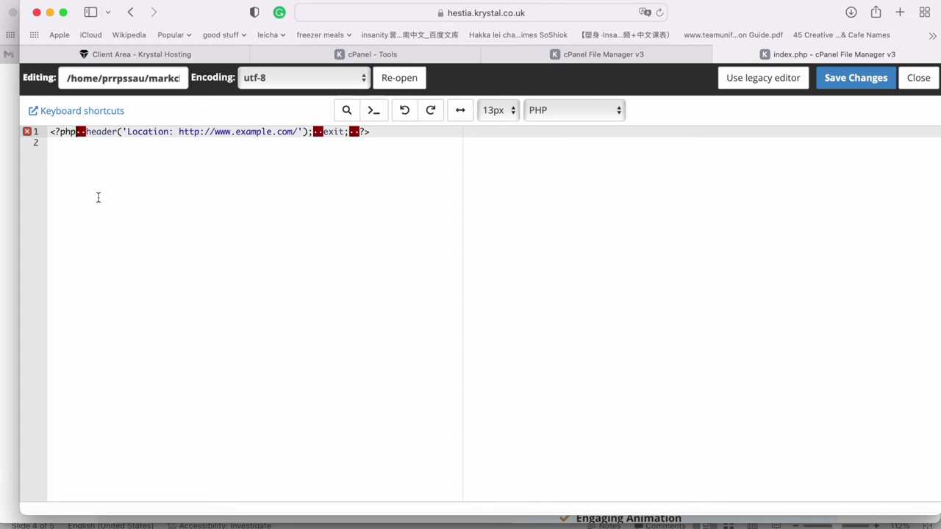
{"action": "key", "text": "Delete"}
{"action": "key", "text": "Delete"}
{"action": "key", "text": "Return"}
{"action": "key", "text": "Return"}
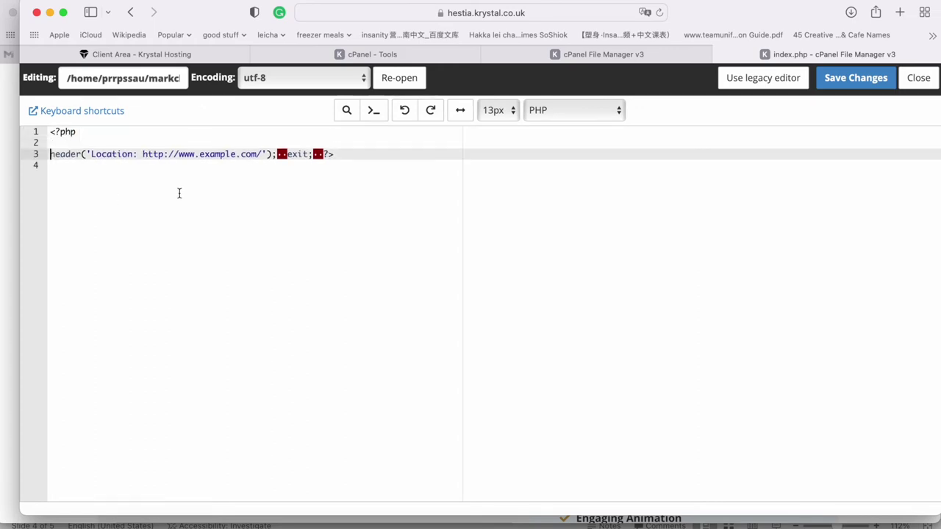
- Replace the two invalid characters after the header statement with two line breaks, putting exit; on line 5
{"action": "left_click", "coordinate": [278, 154]}
{"action": "key", "text": "Delete"}
{"action": "key", "text": "Delete"}
{"action": "key", "text": "Return"}
{"action": "key", "text": "Return"}
- Replace the two invalid characters after exit; with two line breaks, putting the closing ?> on line 7
{"action": "left_click", "coordinate": [78, 176]}
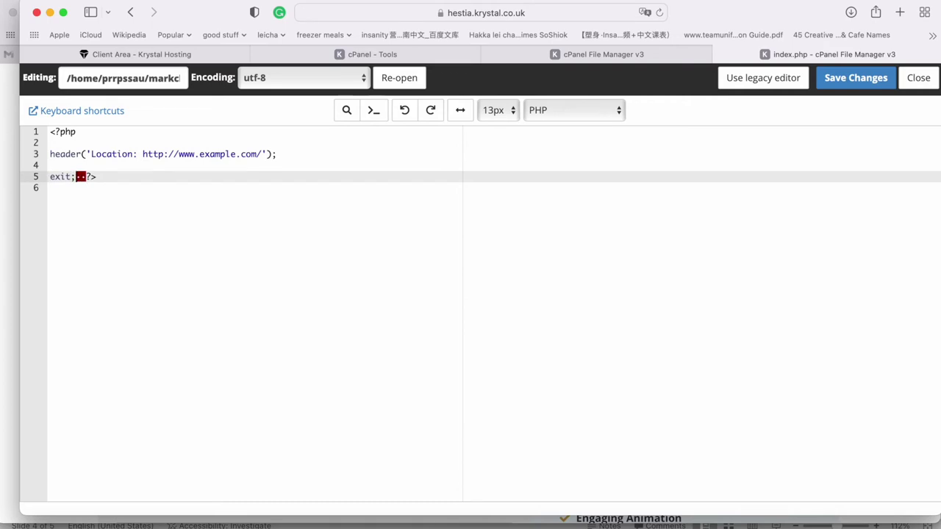
{"action": "key", "text": "Delete"}
{"action": "key", "text": "Delete"}
{"action": "key", "text": "Return"}
{"action": "key", "text": "Return"}
{"action": "left_click", "coordinate": [112, 168]}
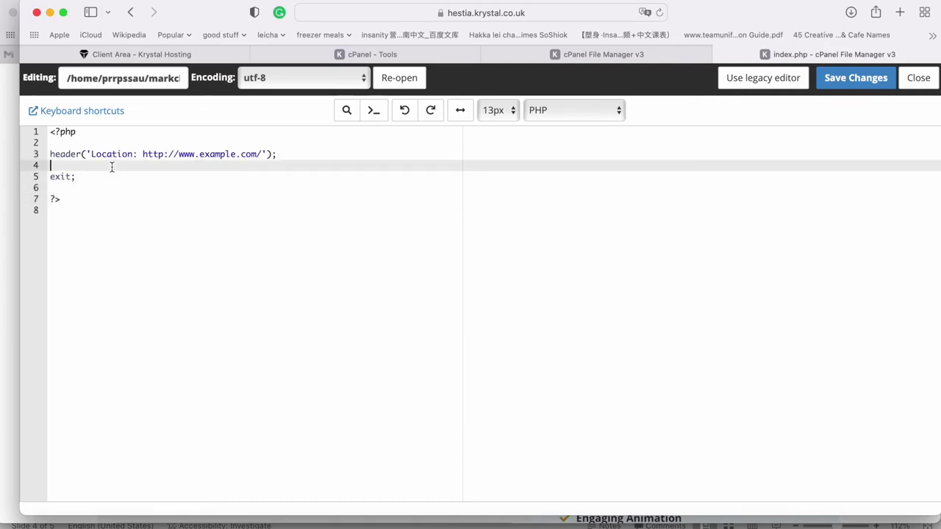
- Switch to PowerPoint, copy the full PDF URL ending in /docs/this-file-for-the-client.pdf from slide 4, and return to the browser
{"action": "key", "text": "super+Tab"}
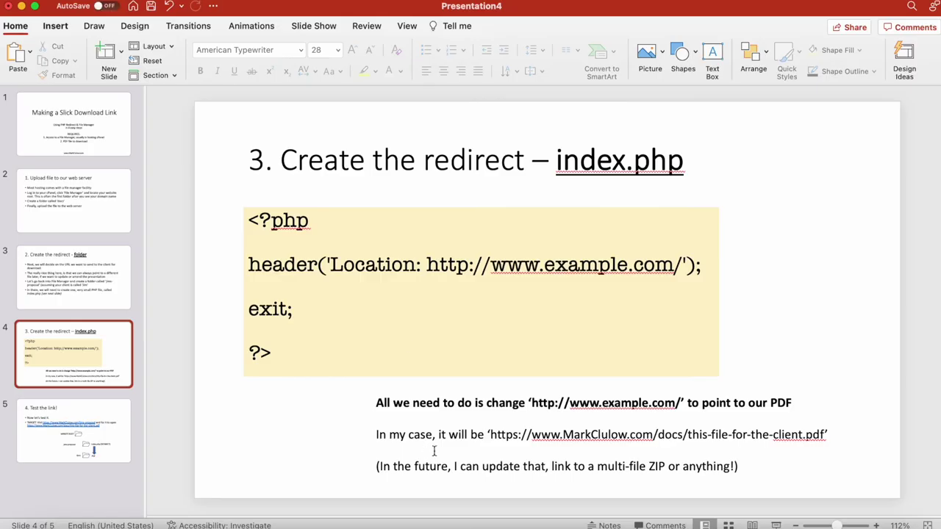
{"action": "left_click_drag", "start_coordinate": [491, 434], "coordinate": [824, 433]}
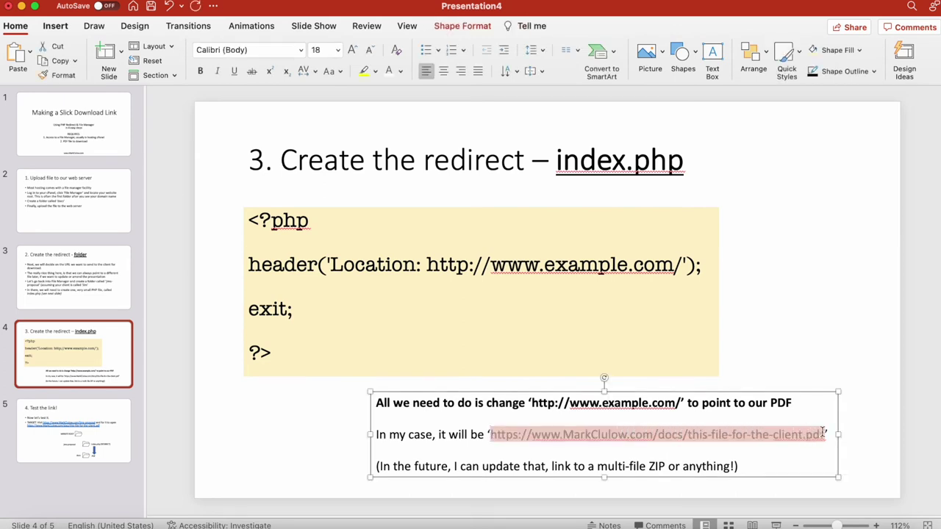
{"action": "key", "text": "super+Tab"}
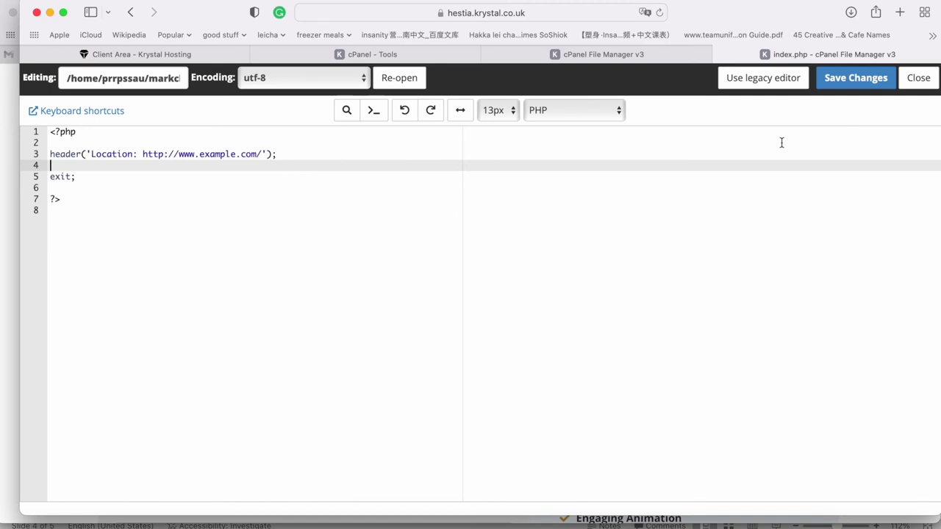
- Open the copied PDF URL in a new browser tab to check it, and return to the index.php editor
{"action": "left_click", "coordinate": [908, 14]}
{"action": "key", "text": "super+v"}
{"action": "key", "text": "Return"}
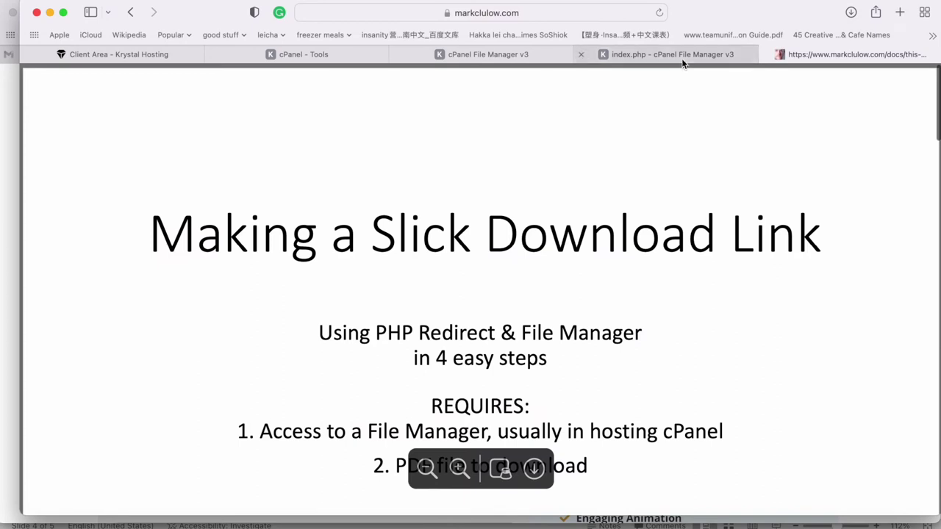
{"action": "left_click", "coordinate": [673, 55]}
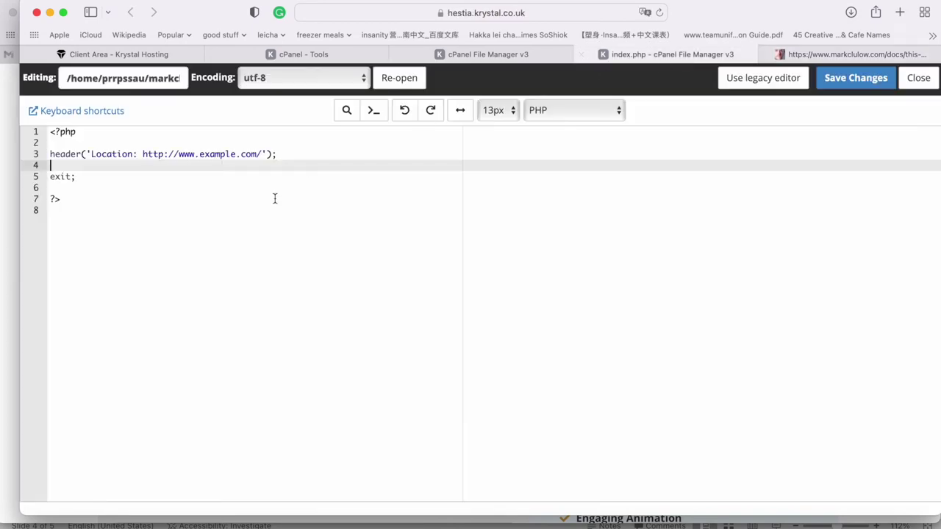
{"action": "left_click_drag", "start_coordinate": [144, 155], "coordinate": [264, 155]}
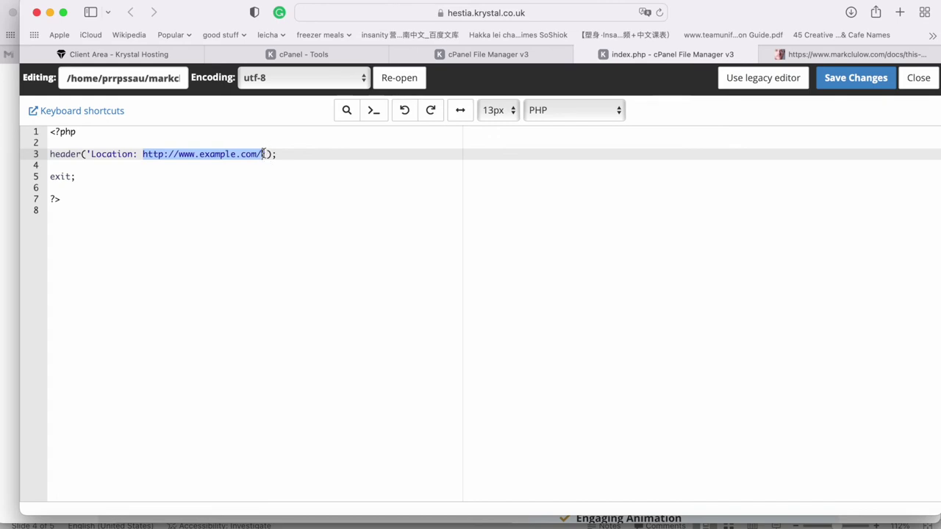
{"action": "left_click", "coordinate": [86, 153]}
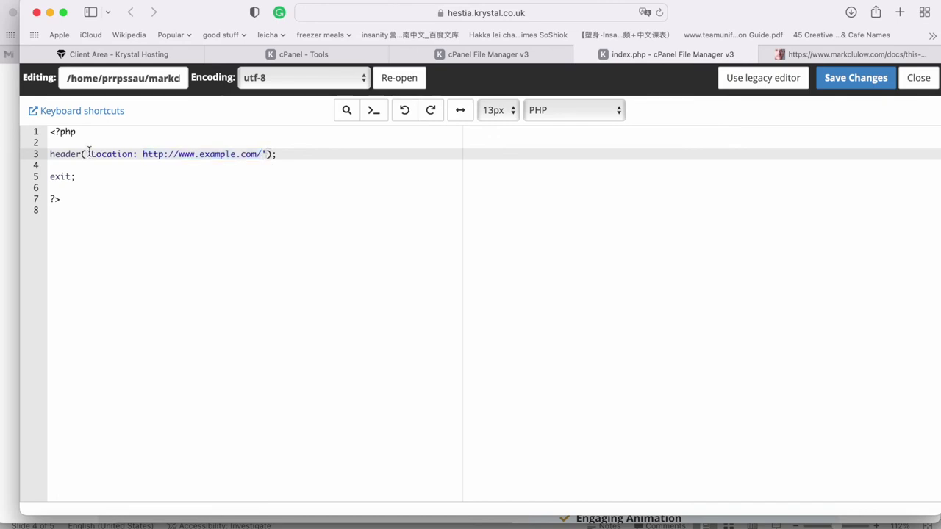
{"action": "left_click", "coordinate": [264, 154]}
{"action": "left_click", "coordinate": [143, 154], "text": "shift"}
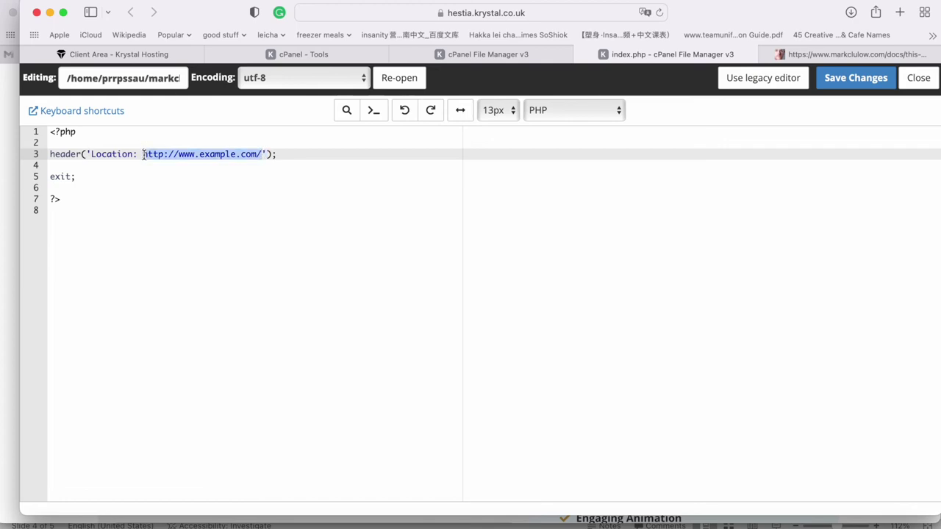
{"action": "key", "text": "super+v"}
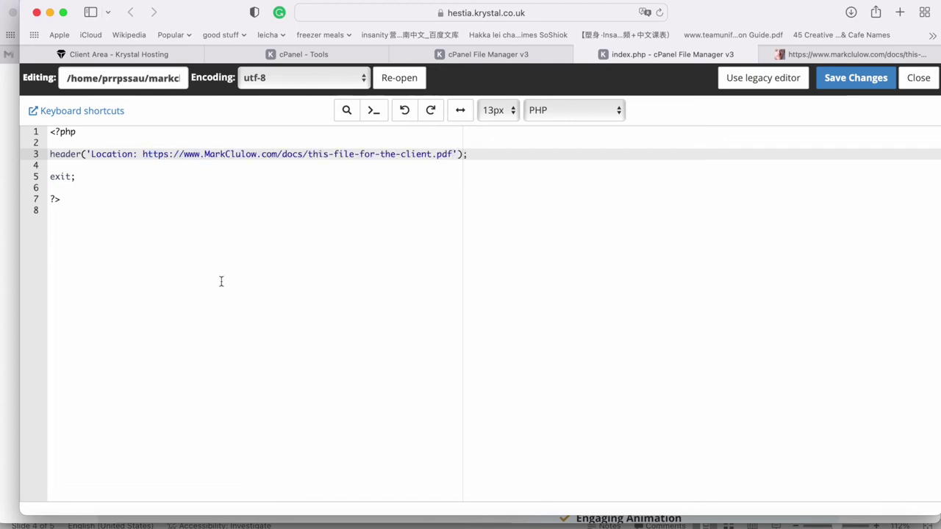
{"action": "left_click", "coordinate": [843, 81]}
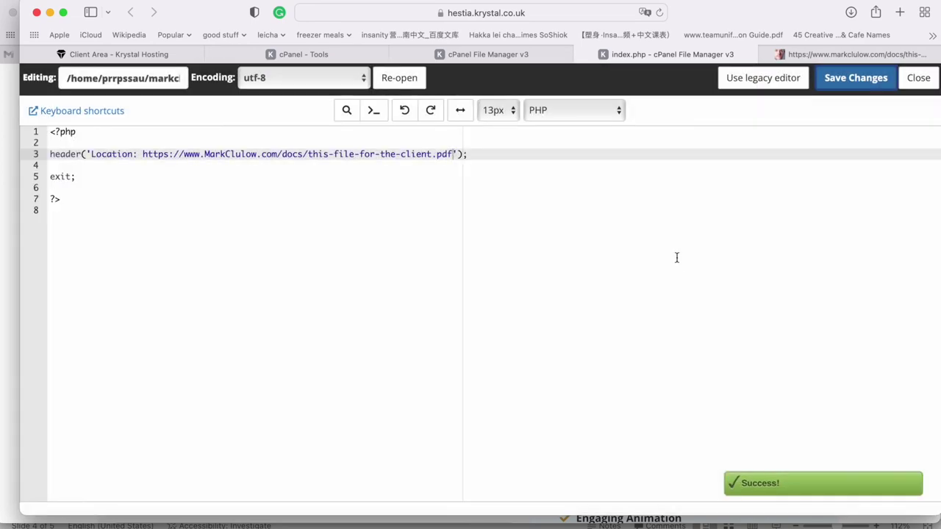
- Switch to PowerPoint, review the link test on slide 5, and copy its full URL ending in /jims-proposal
{"action": "key", "text": "super+Tab"}
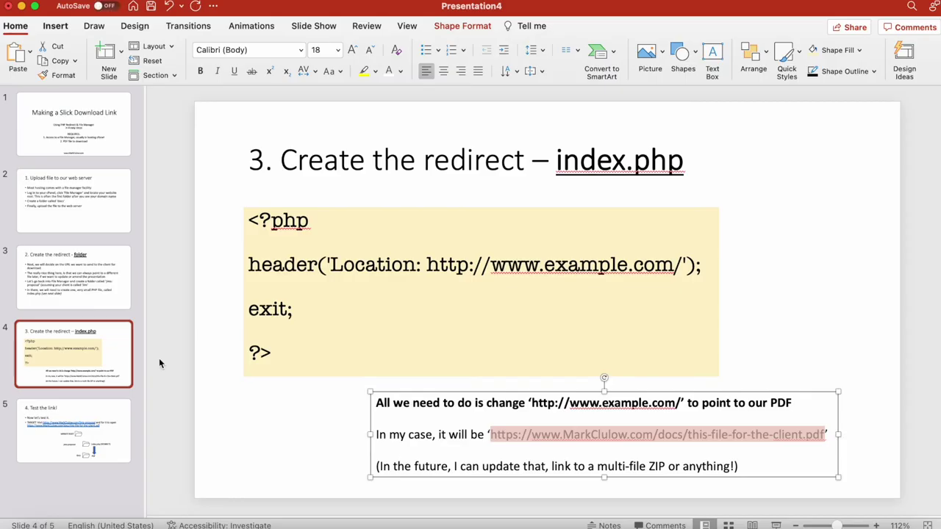
{"action": "left_click", "coordinate": [90, 434]}
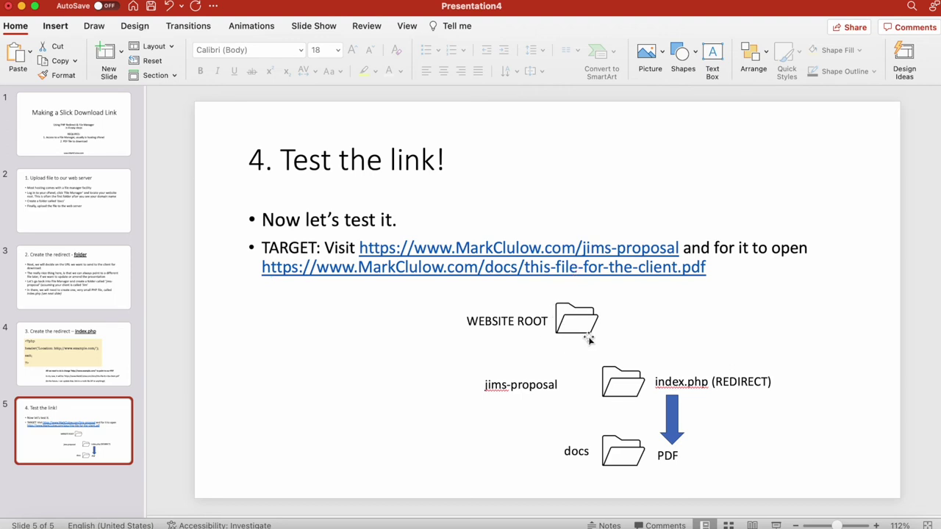
{"action": "left_click", "coordinate": [573, 320]}
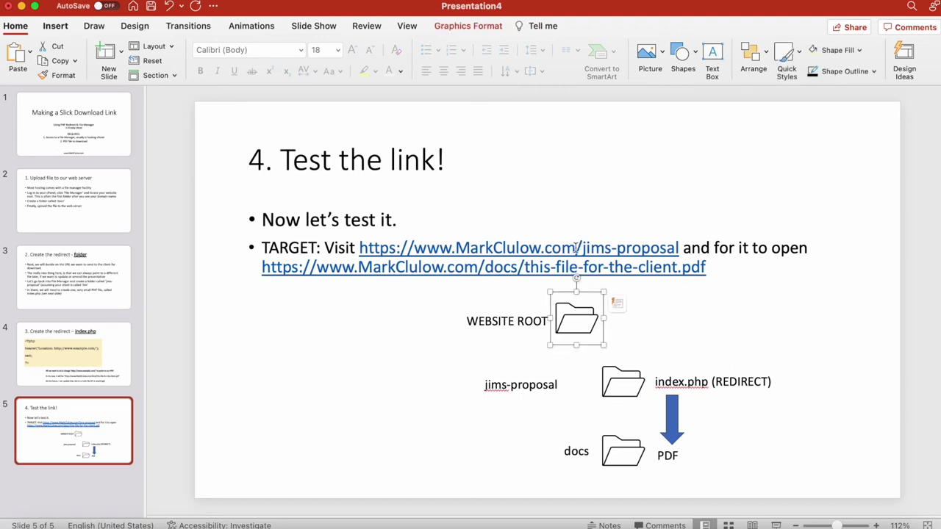
{"action": "left_click_drag", "start_coordinate": [575, 248], "coordinate": [423, 250]}
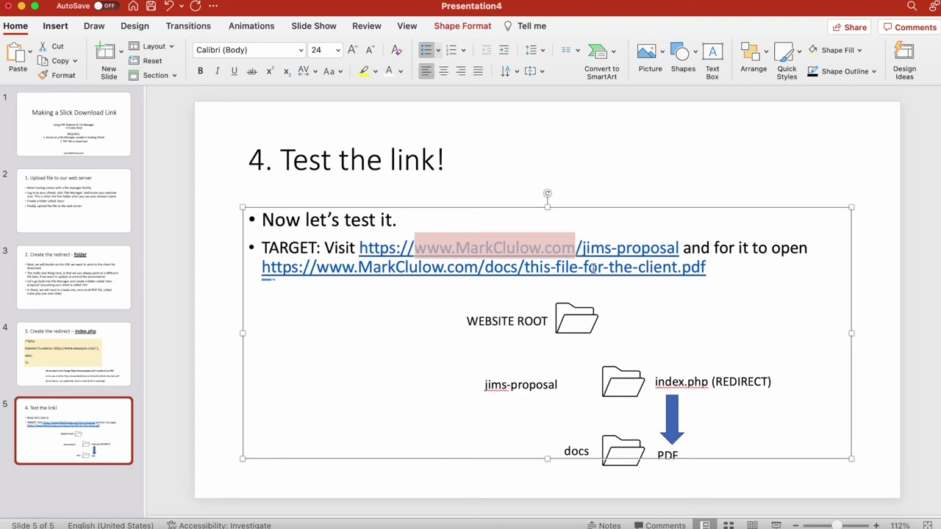
{"action": "left_click_drag", "start_coordinate": [360, 249], "coordinate": [641, 250]}
{"action": "key", "text": "super+c"}
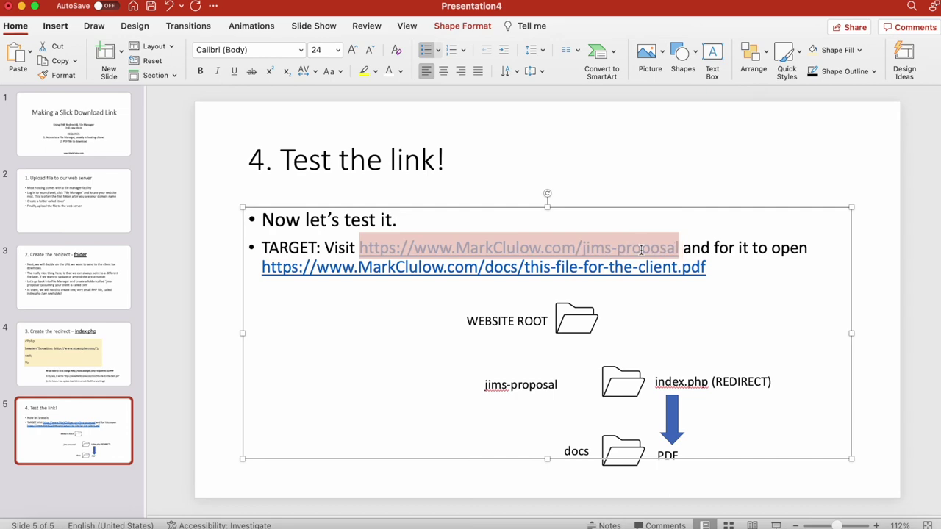
- Return to the browser and load the copied jims-proposal URL in a new tab to test the redirect
{"action": "key", "text": "super+Tab"}
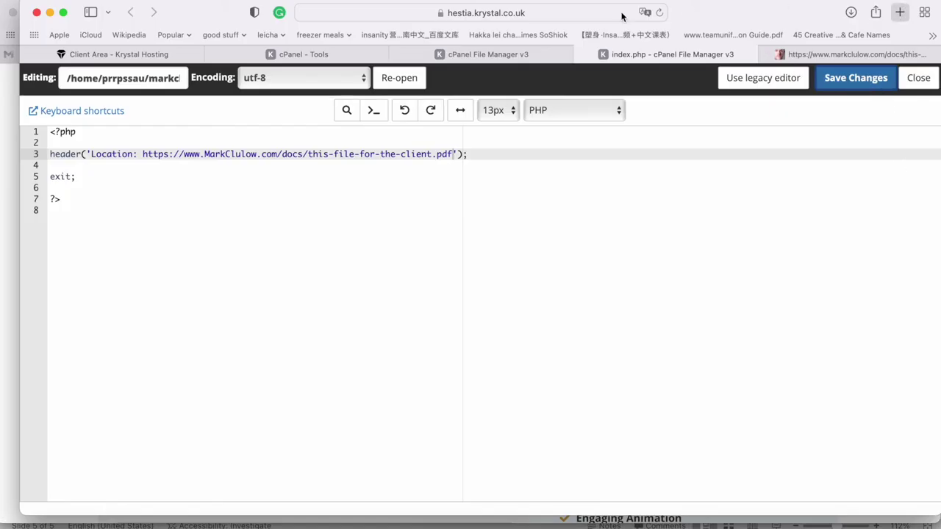
{"action": "key", "text": "super+t"}
{"action": "key", "text": "super+v"}
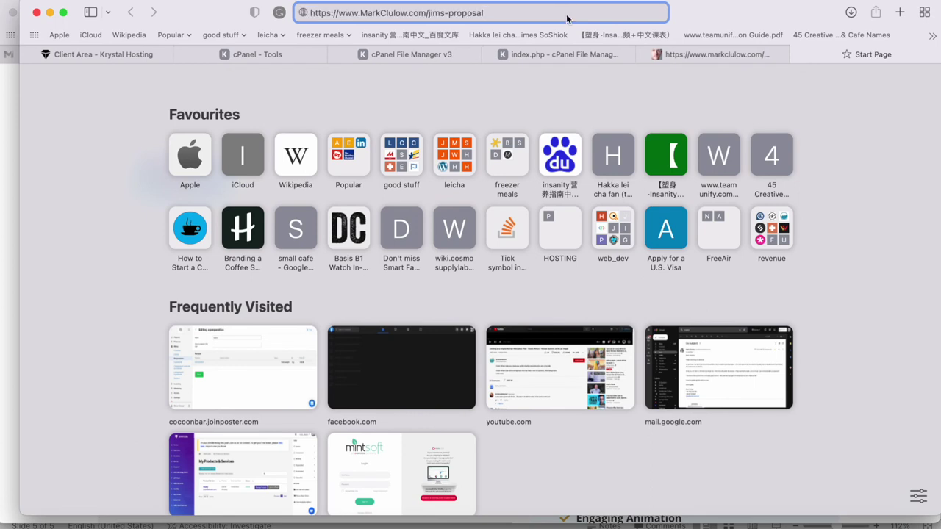
{"action": "key", "text": "Return"}
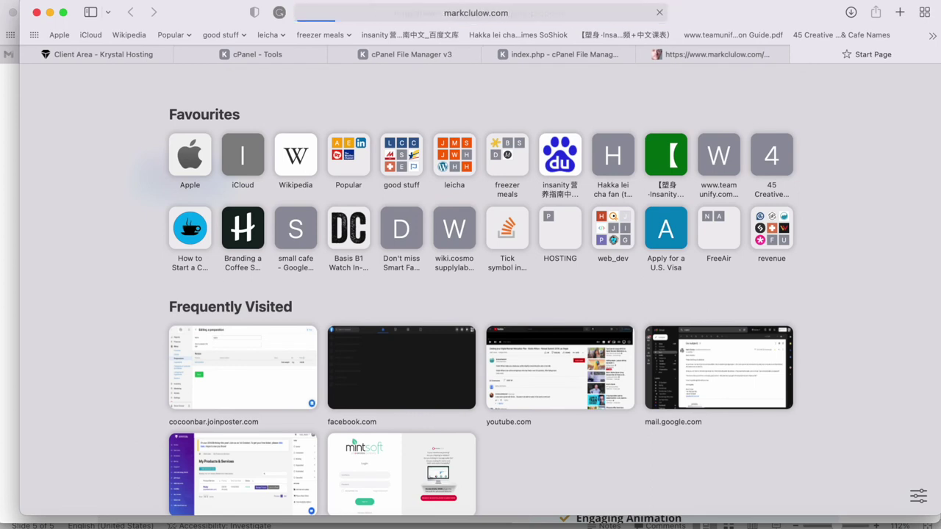